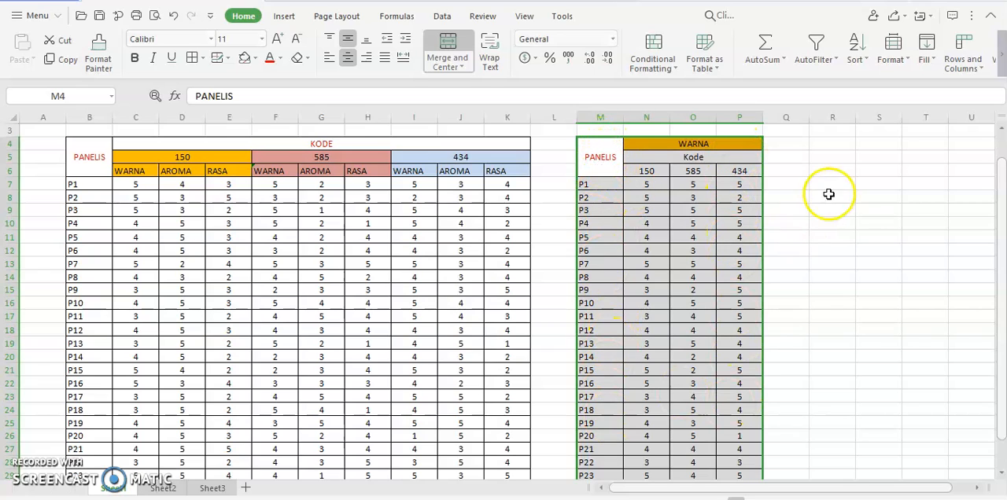
Step: On Sheet2, enter a SUM of B4:D4 in F4 and fill the formula down through F27
left_click_drag(1002, 178, 1003, 188)
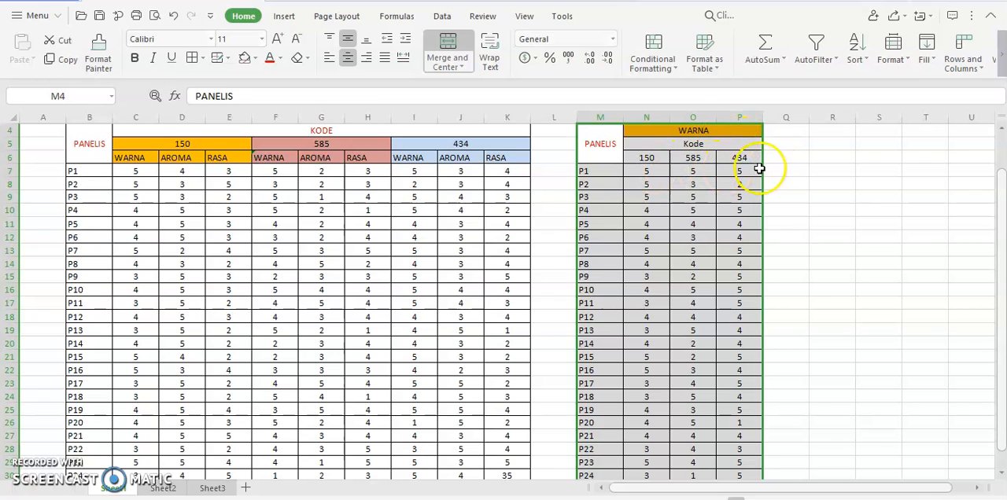
left_click(163, 487)
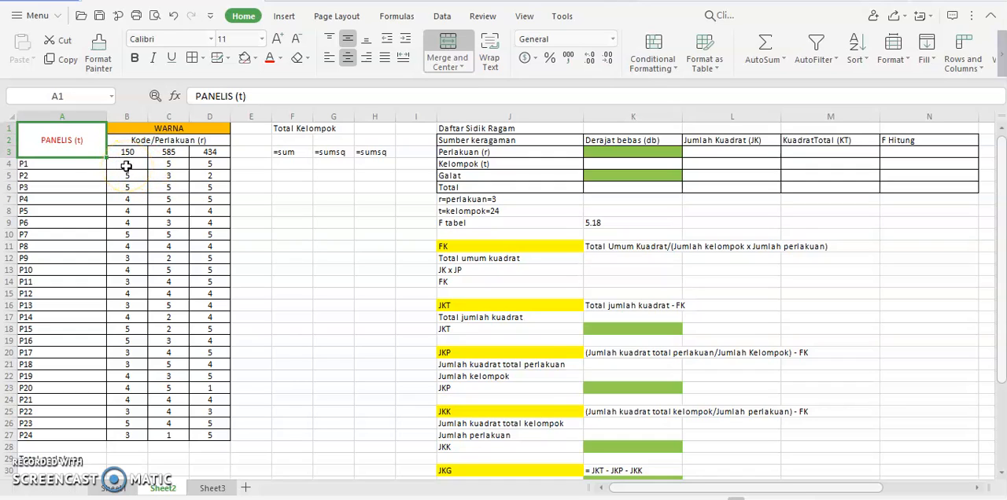
left_click(292, 162)
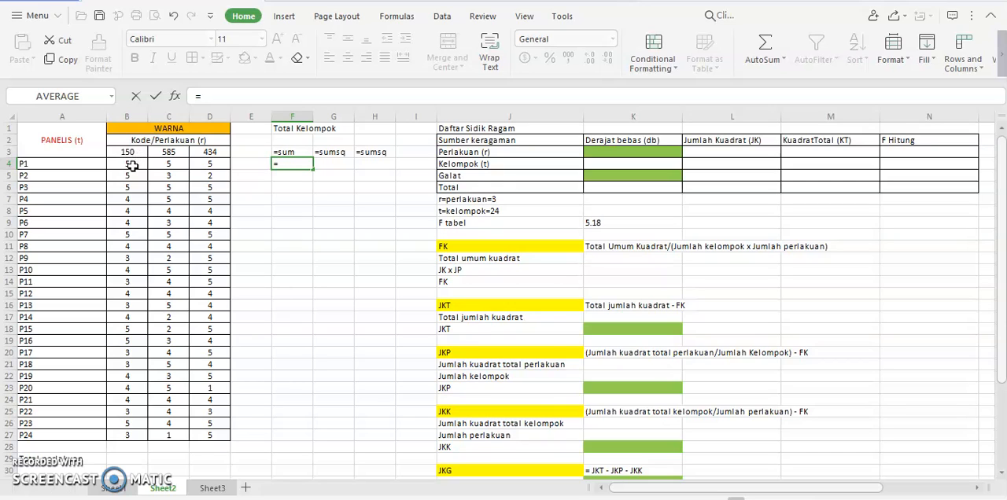
left_click(175, 159)
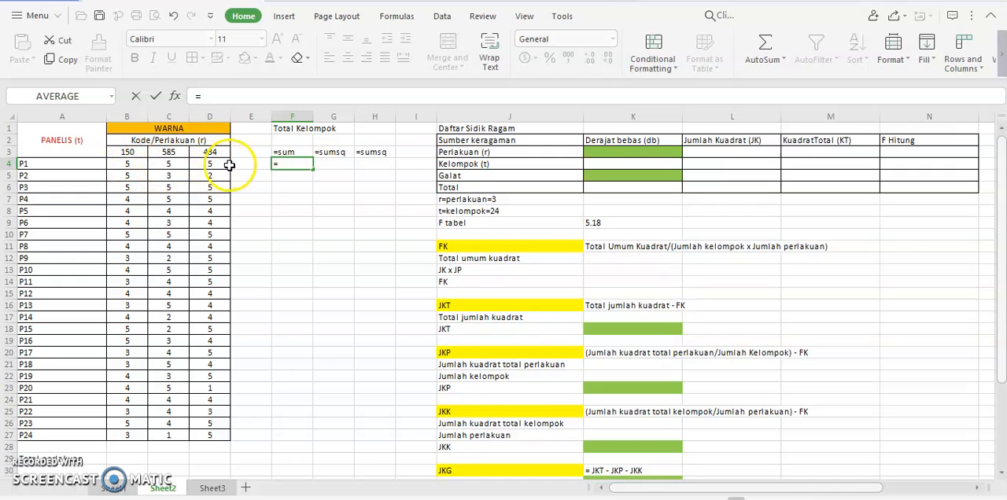
left_click(111, 96)
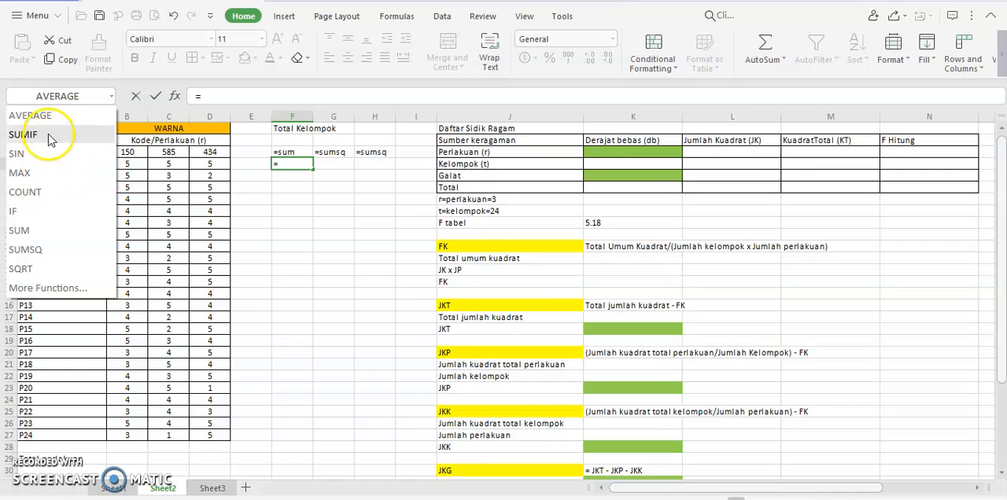
left_click(36, 230)
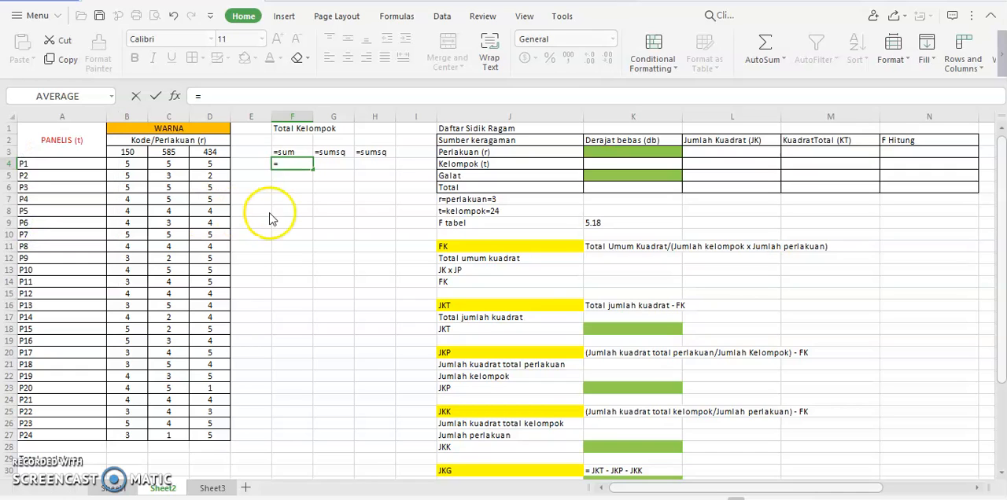
left_click_drag(126, 167, 214, 167)
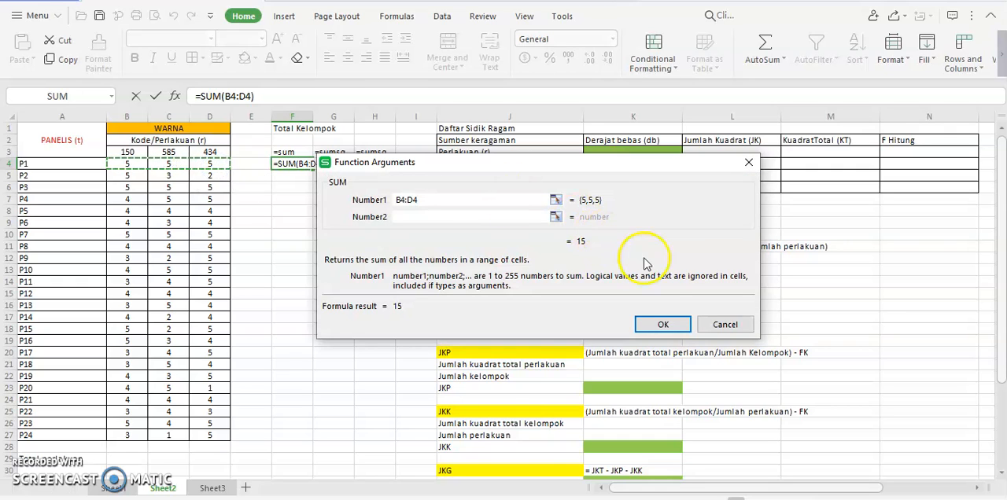
left_click(663, 325)
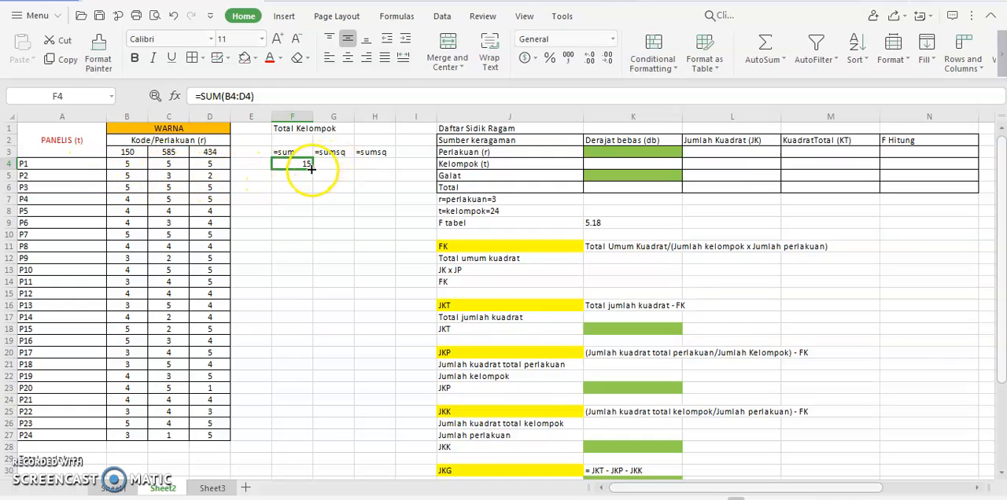
left_click_drag(312, 169, 306, 442)
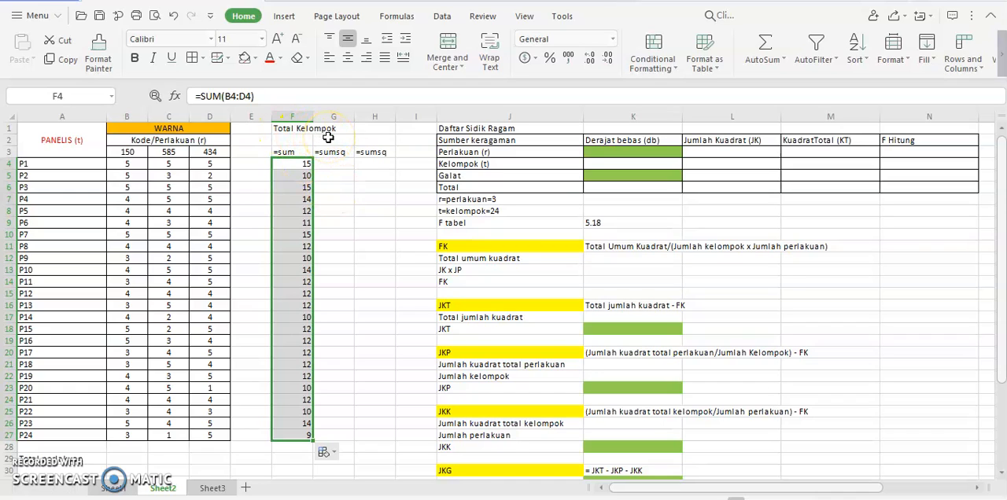
Step: Enter a SUM of B4:B27 in B29 and fill the formula across to D29
left_click(122, 459)
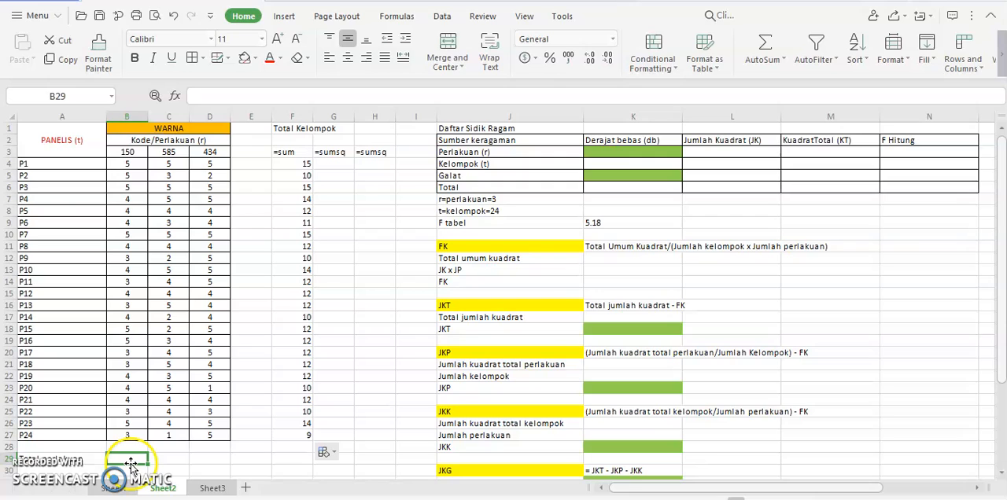
type("=")
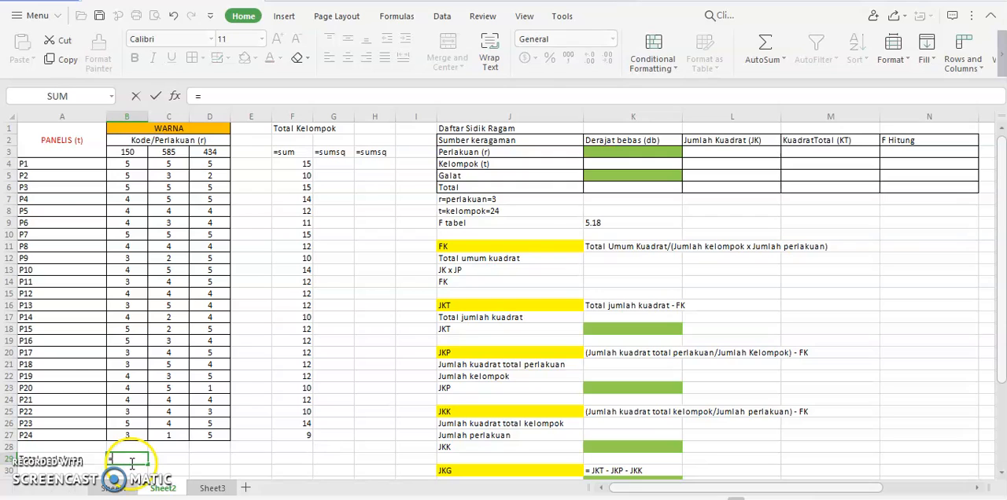
left_click(67, 97)
left_click_drag(131, 167, 135, 438)
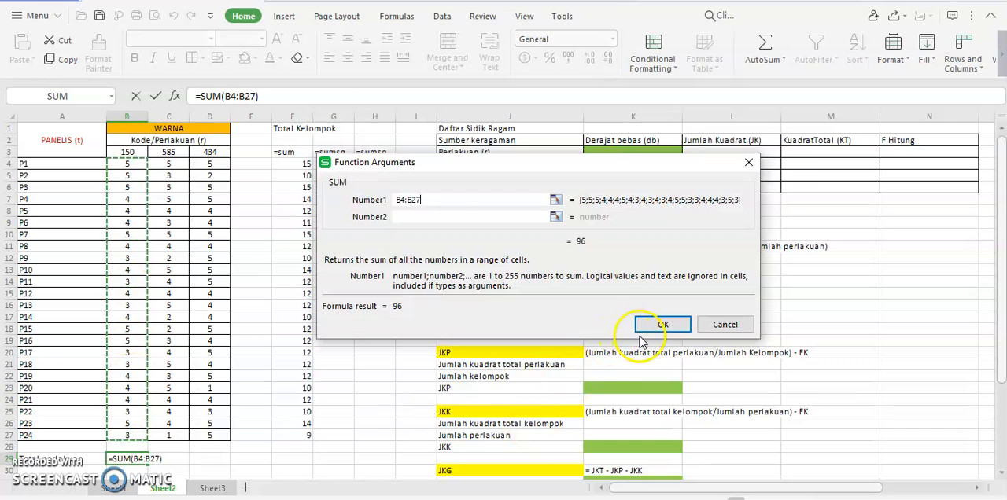
left_click(663, 325)
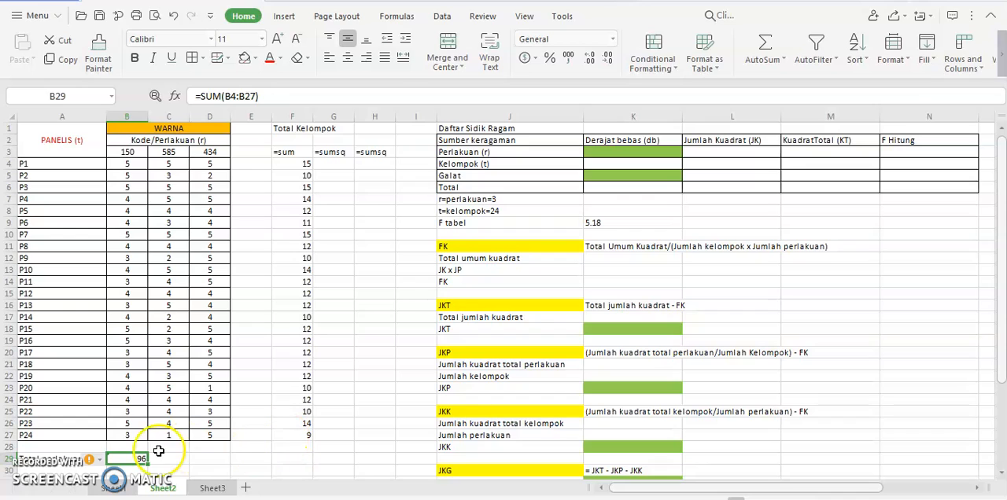
left_click_drag(147, 464, 218, 468)
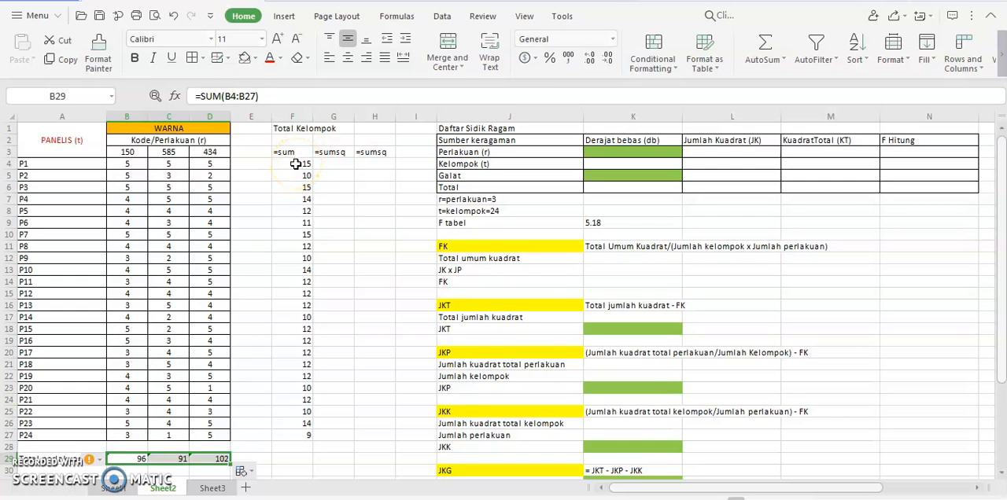
Step: Apply a yellow fill to the total ranges F4:F29 and B29:E29
left_click_drag(296, 164, 285, 464)
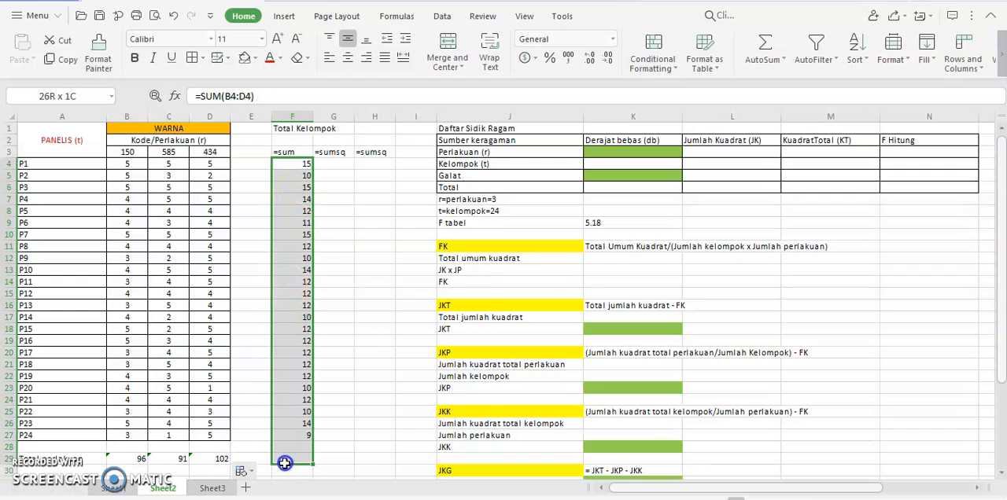
left_click(253, 59)
left_click(284, 200)
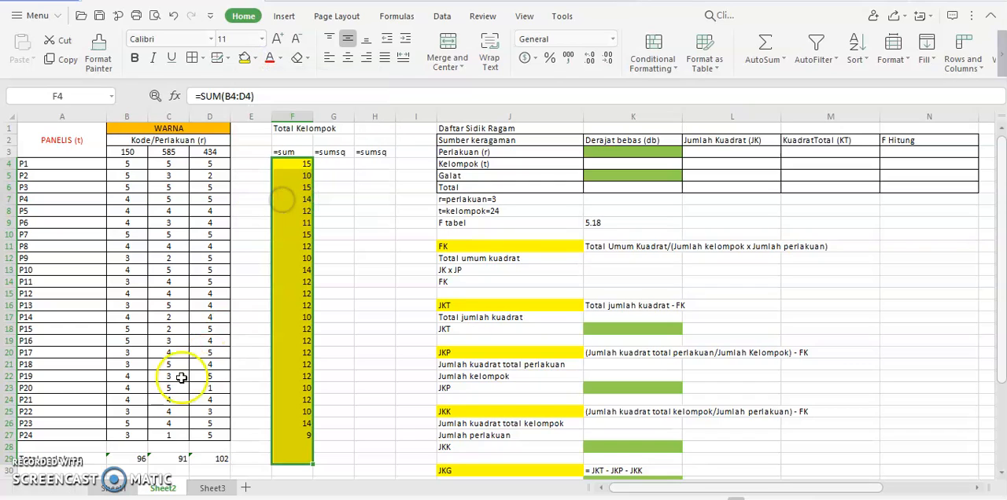
left_click_drag(134, 459, 260, 458)
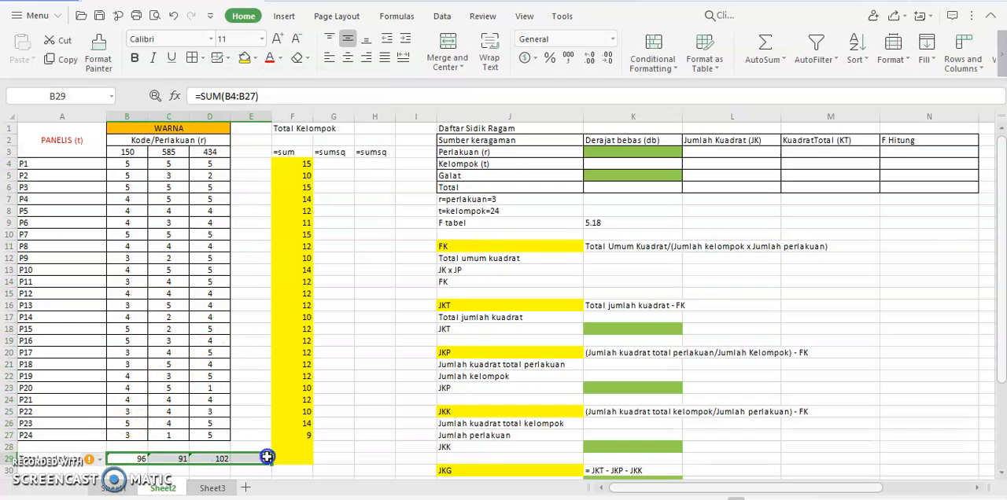
left_click(246, 58)
Step: Enter the grand total in F29 as a SUM of F4:F27
left_click(303, 461)
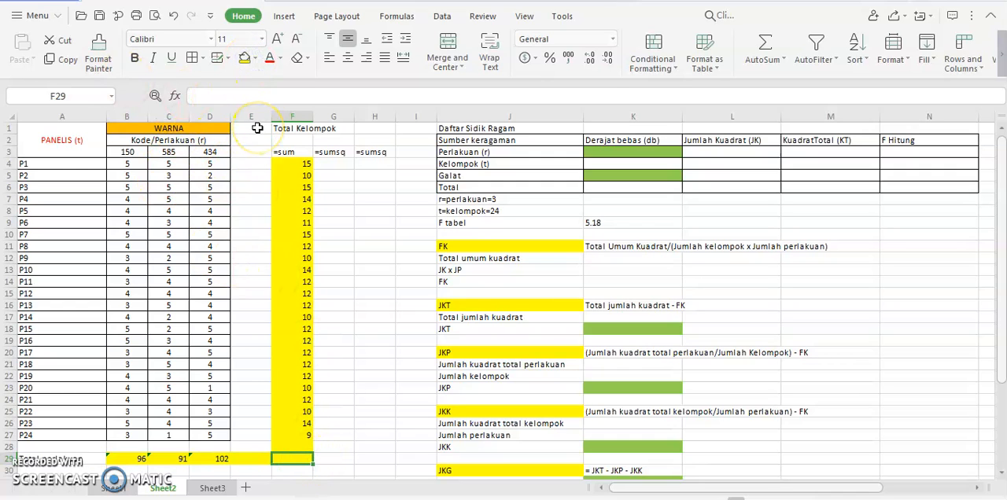
type("=")
left_click(50, 95)
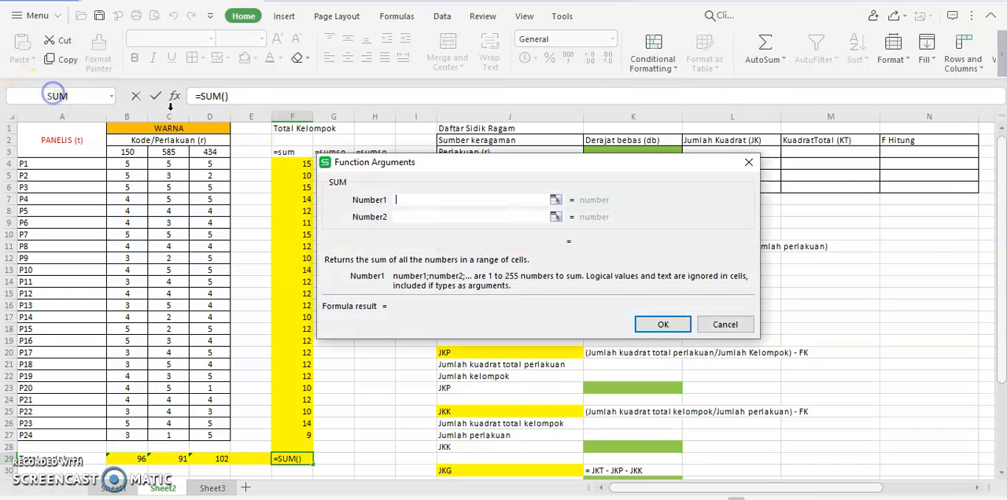
left_click_drag(296, 164, 301, 440)
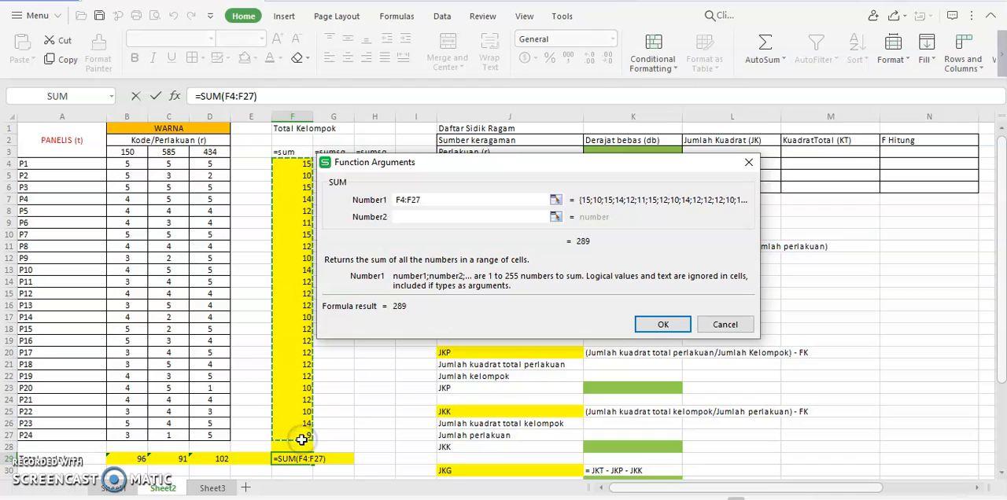
left_click_drag(118, 459, 224, 464)
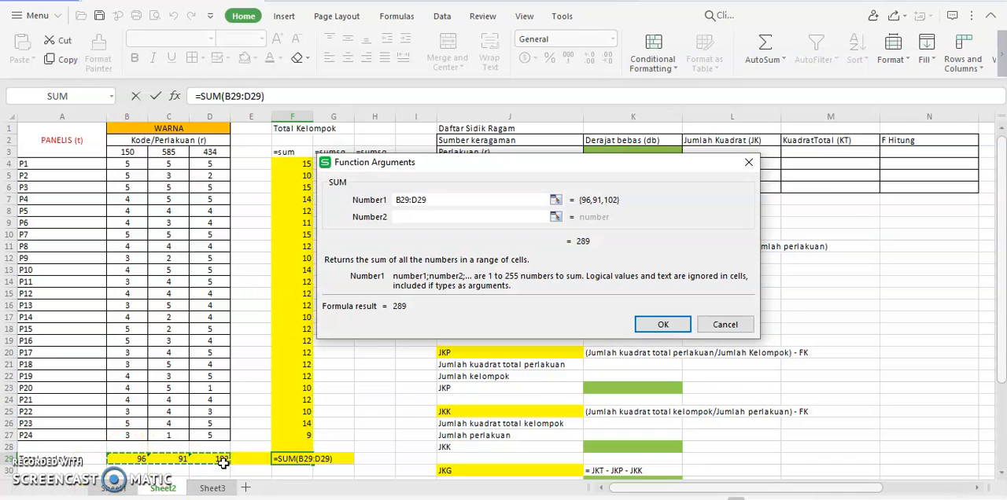
left_click_drag(293, 164, 285, 433)
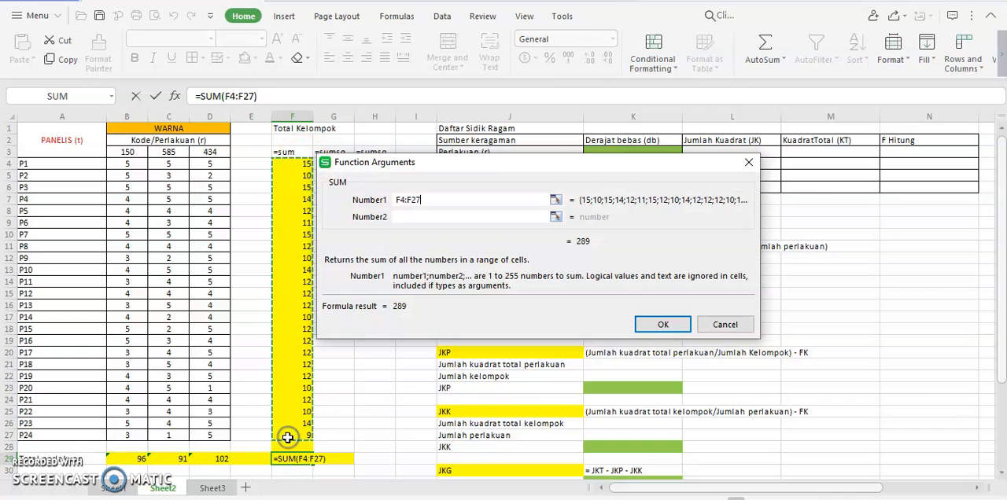
left_click(661, 326)
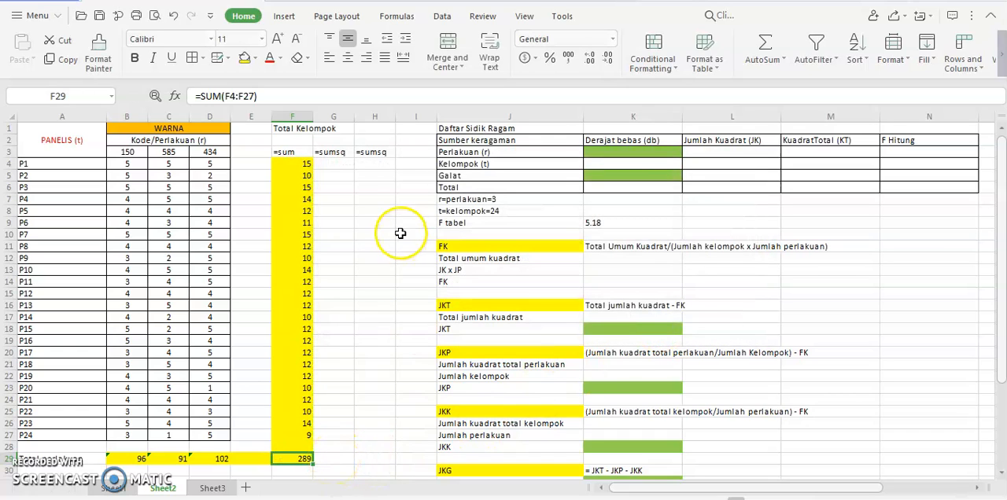
Step: Enter a SUMSQ of B4:D4 in G4 and fill the formula down through G27
left_click(338, 164)
type("=")
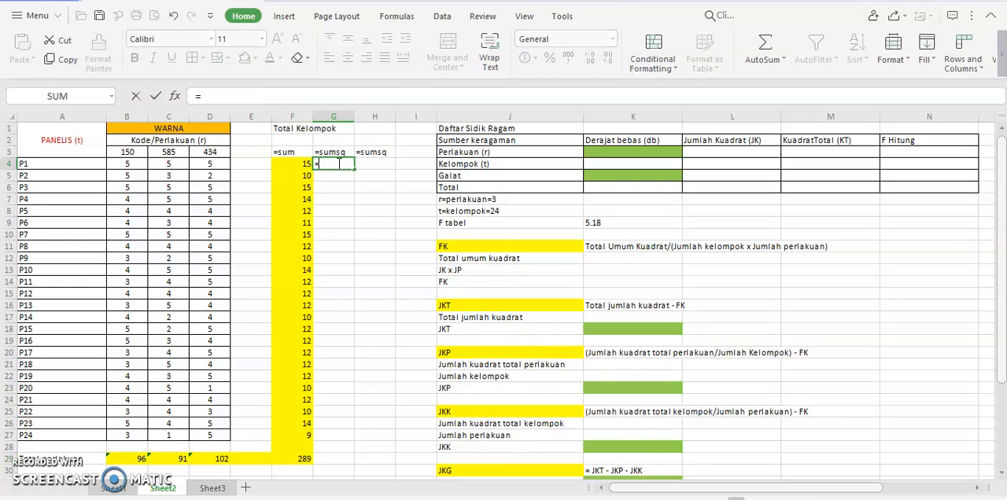
left_click(112, 97)
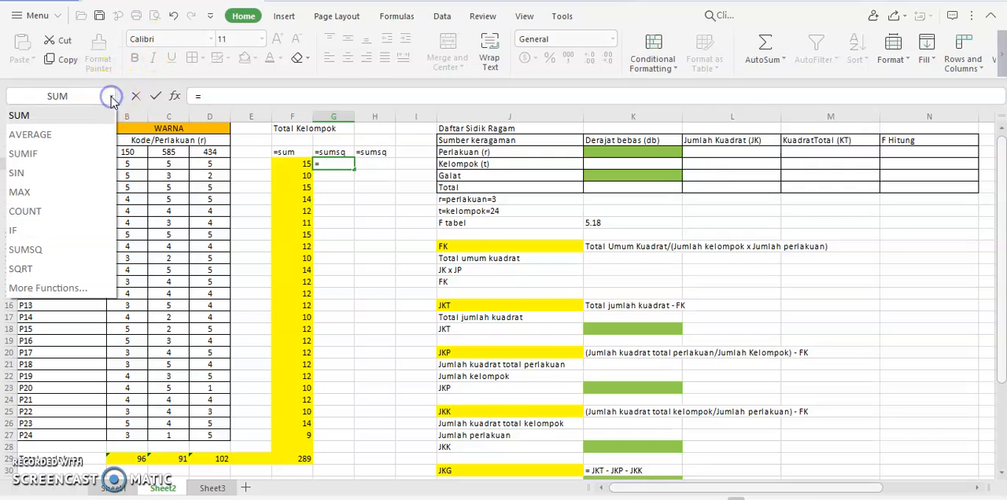
left_click(23, 250)
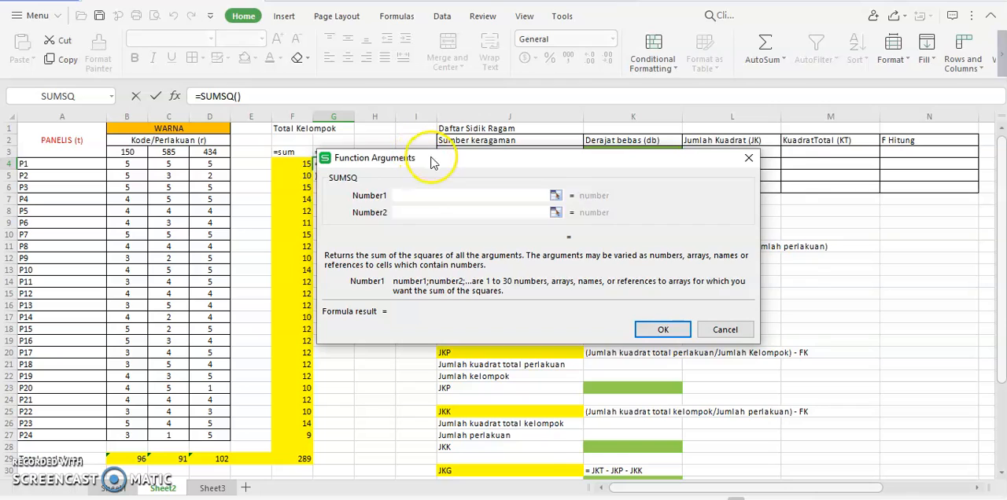
left_click_drag(415, 155, 465, 154)
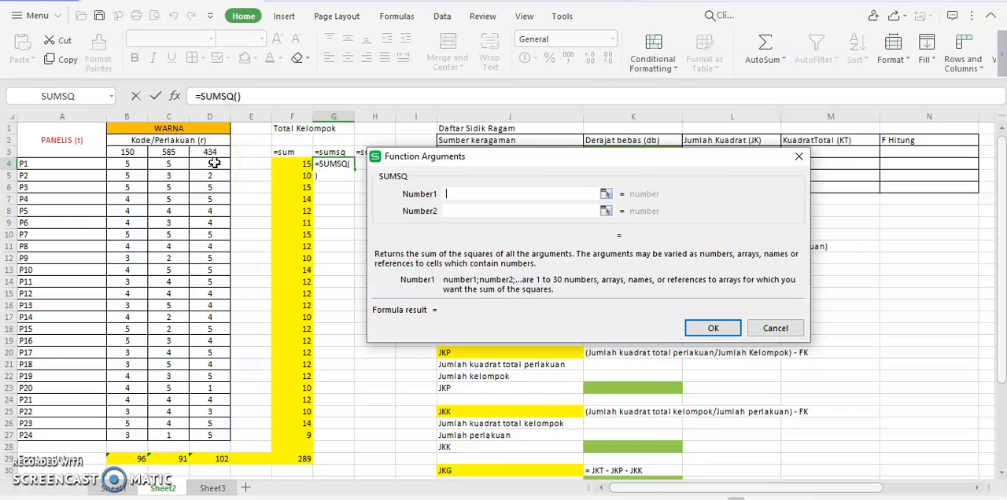
left_click_drag(130, 163, 203, 163)
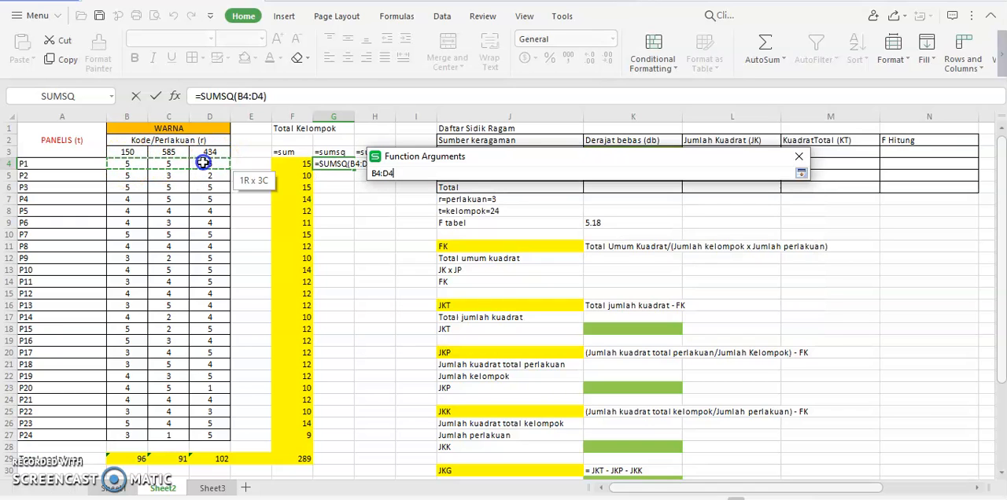
left_click(714, 329)
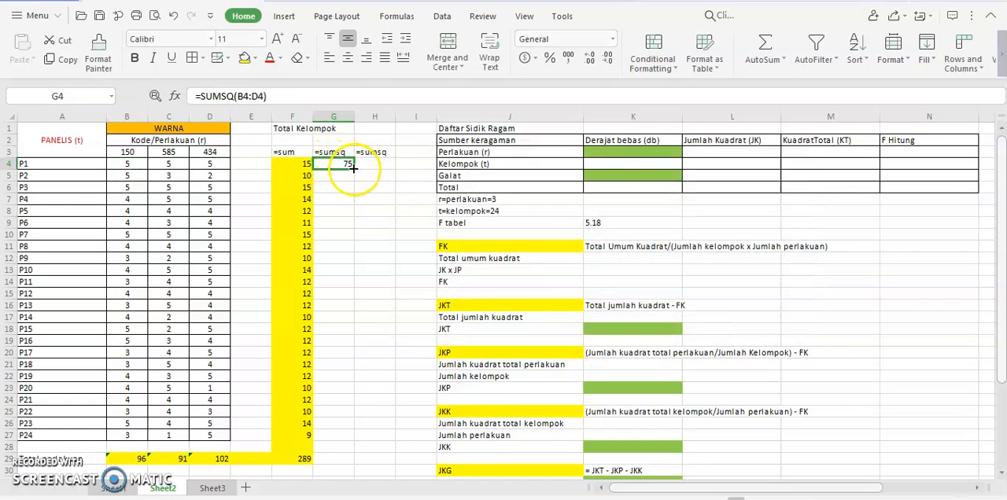
left_click_drag(354, 168, 359, 439)
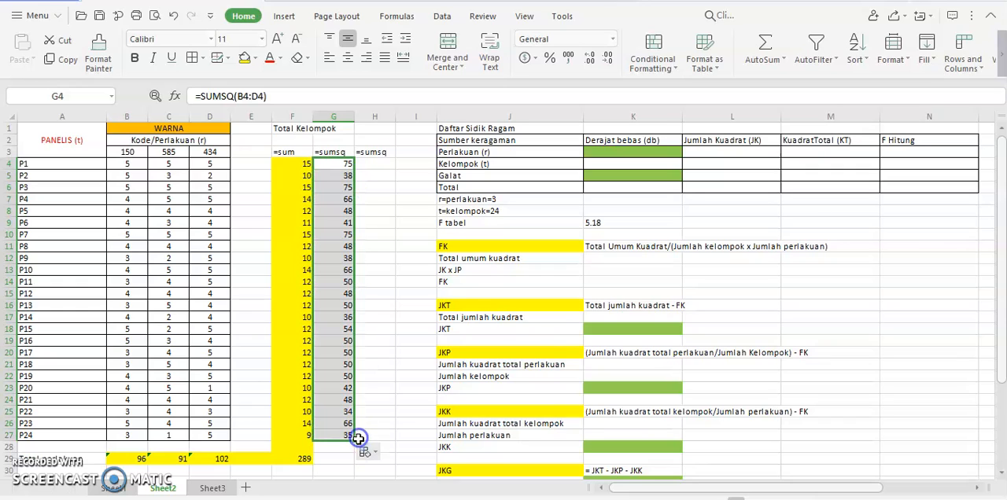
left_click(332, 163)
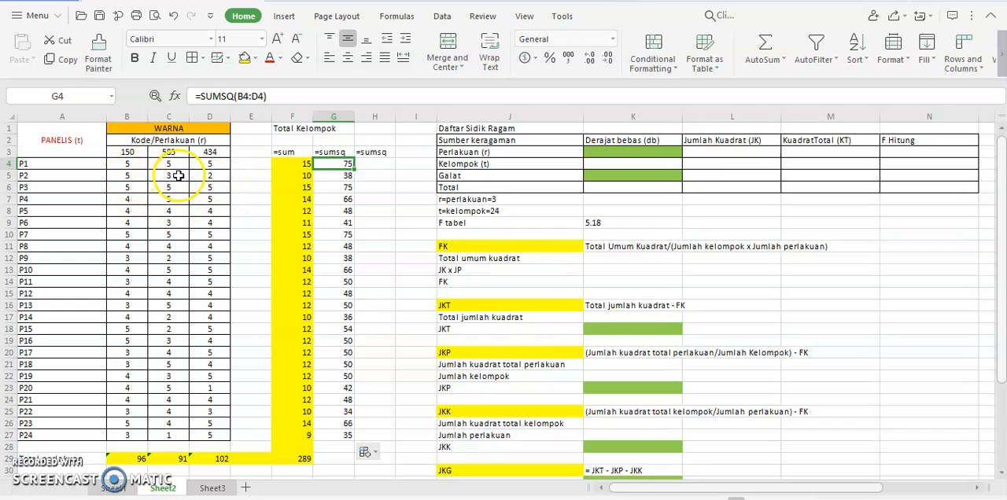
left_click(347, 176)
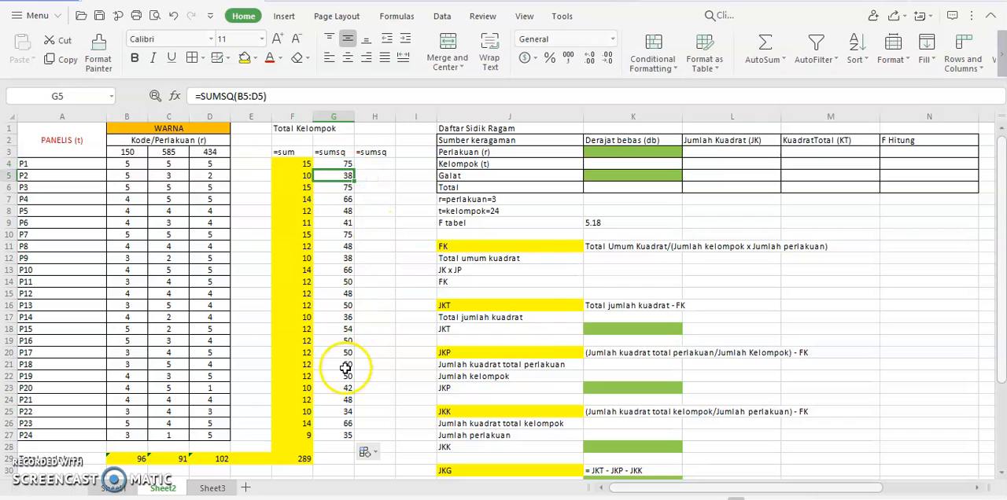
Step: Enter a SUMSQ of B4:B27 in B30 and fill the formula across to D30
left_click(133, 472)
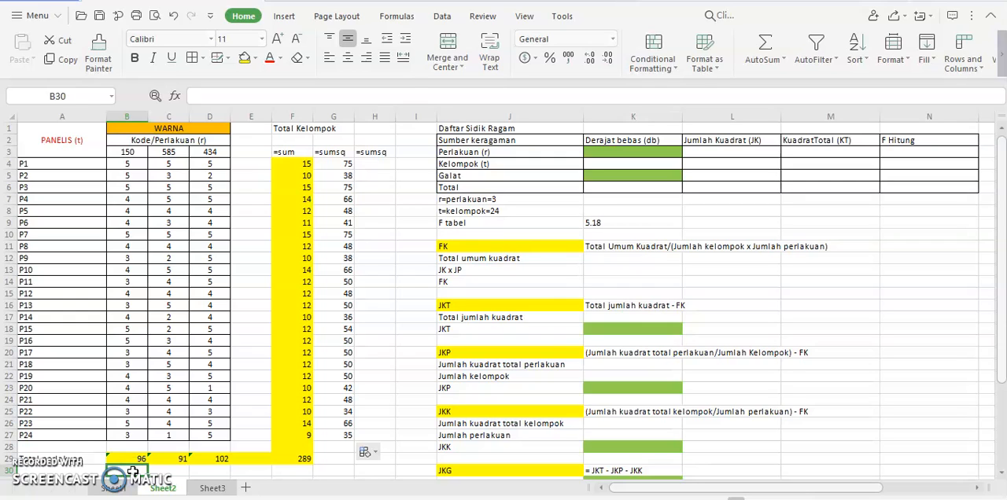
type("=")
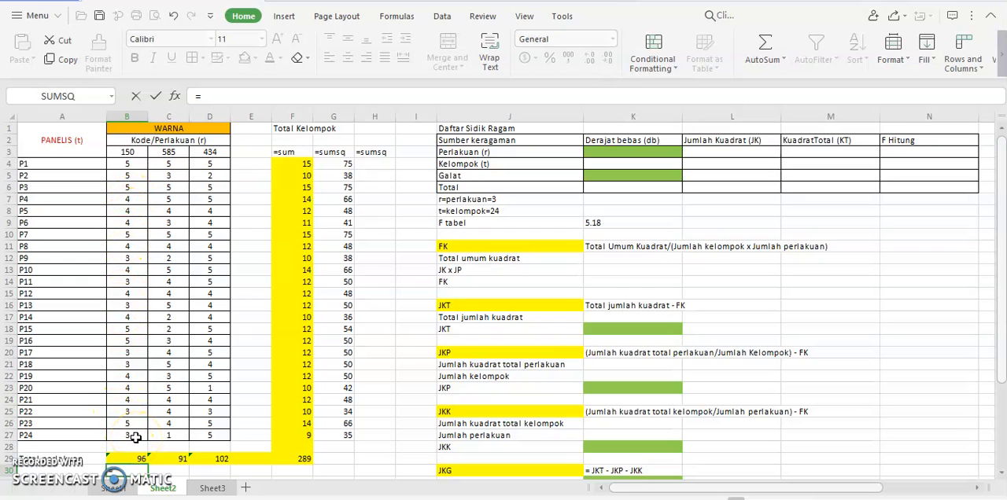
left_click(66, 96)
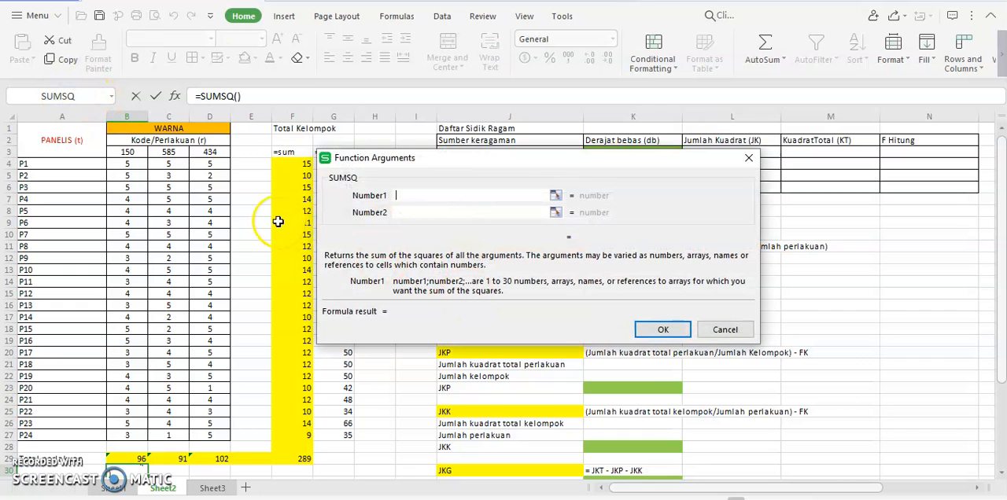
left_click_drag(131, 164, 135, 432)
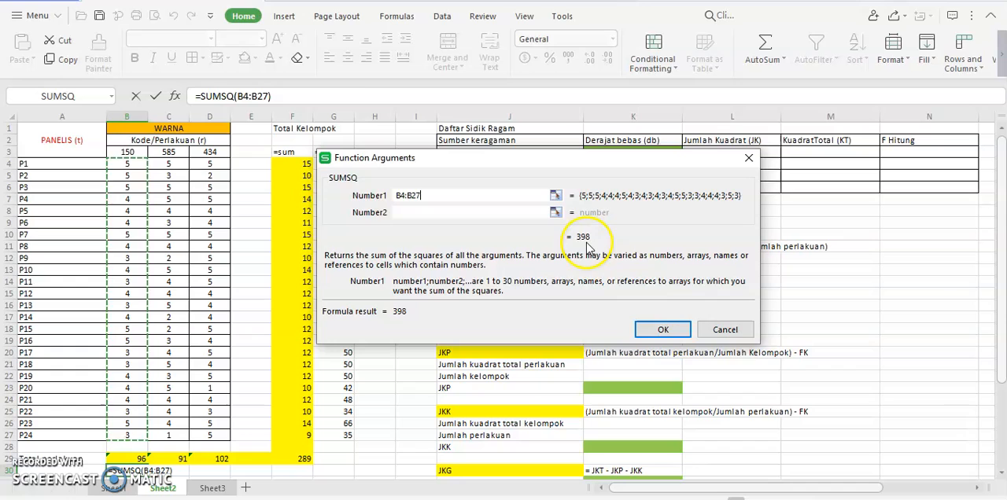
left_click(663, 330)
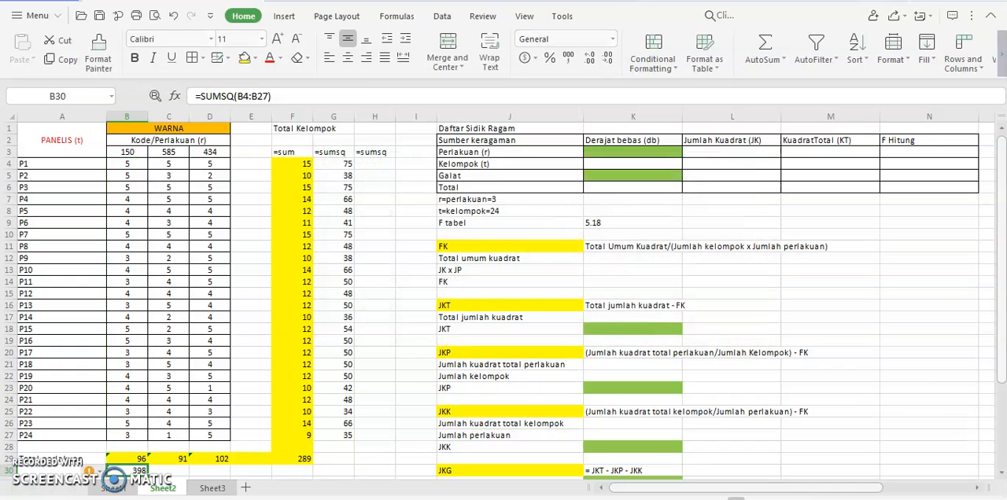
left_click_drag(195, 475, 224, 474)
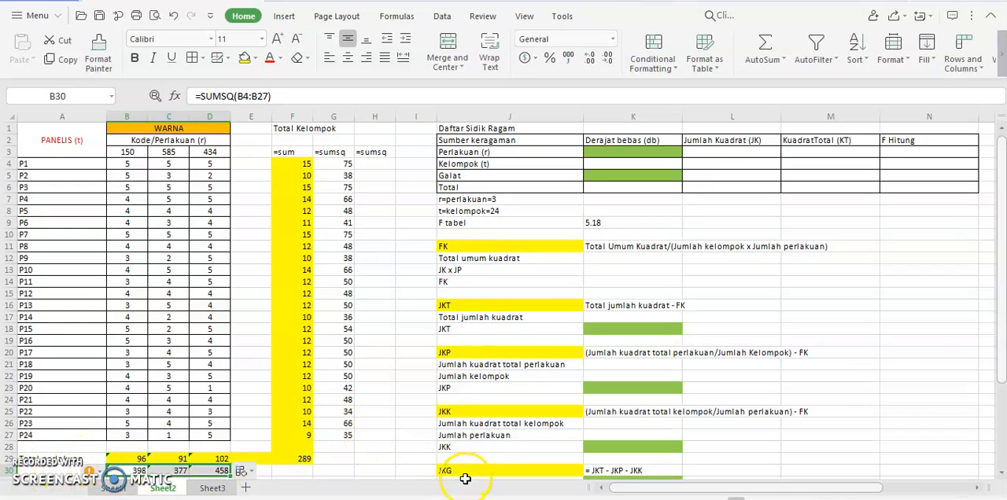
Step: Apply a green fill to the sum-of-squares ranges G4:G30 and B30:F30
left_click(1001, 474)
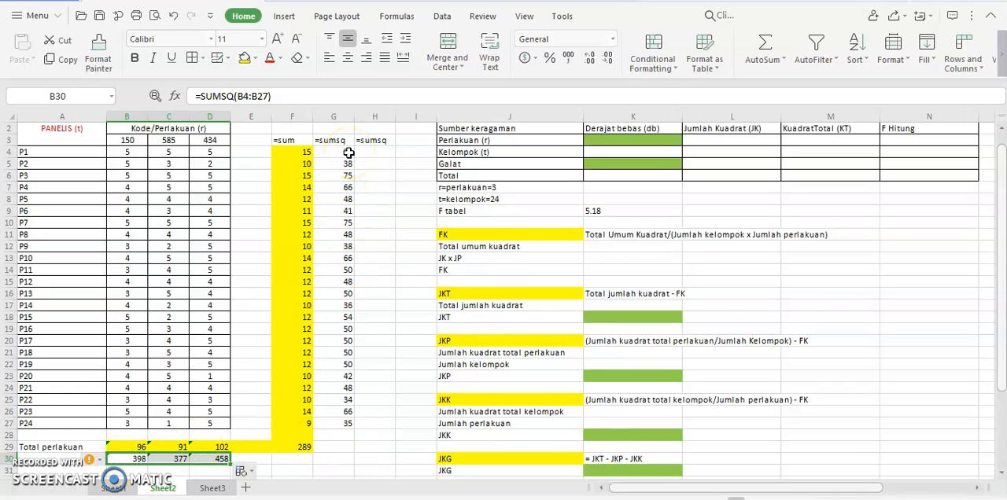
left_click_drag(345, 153, 343, 456)
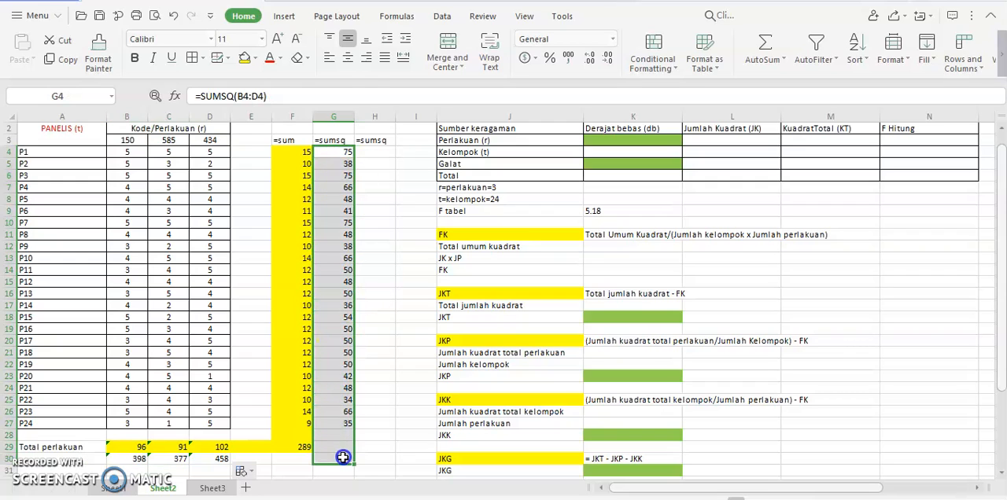
left_click(255, 58)
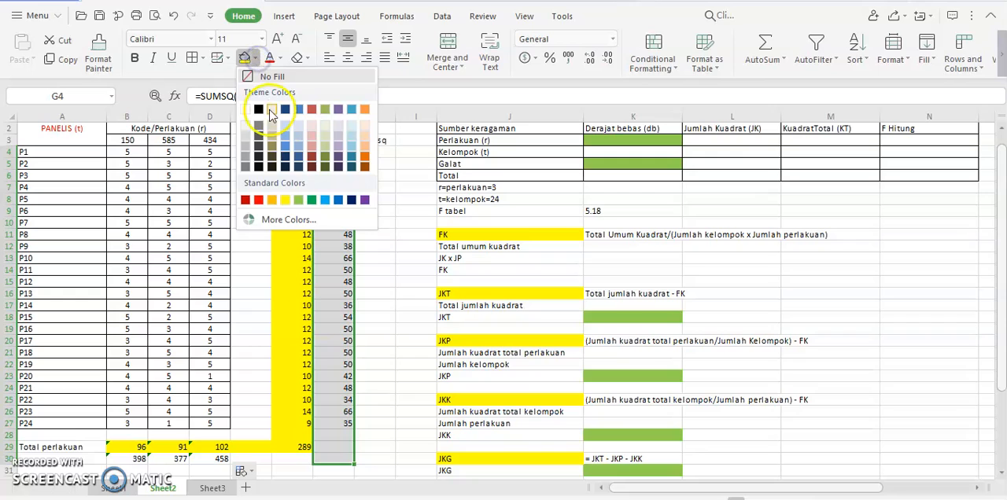
left_click(298, 200)
left_click_drag(107, 457, 274, 459)
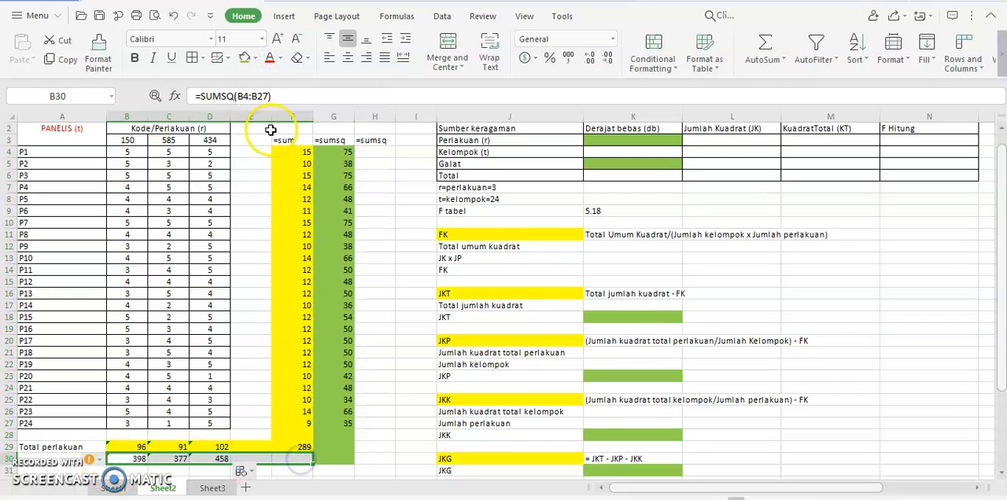
left_click(244, 58)
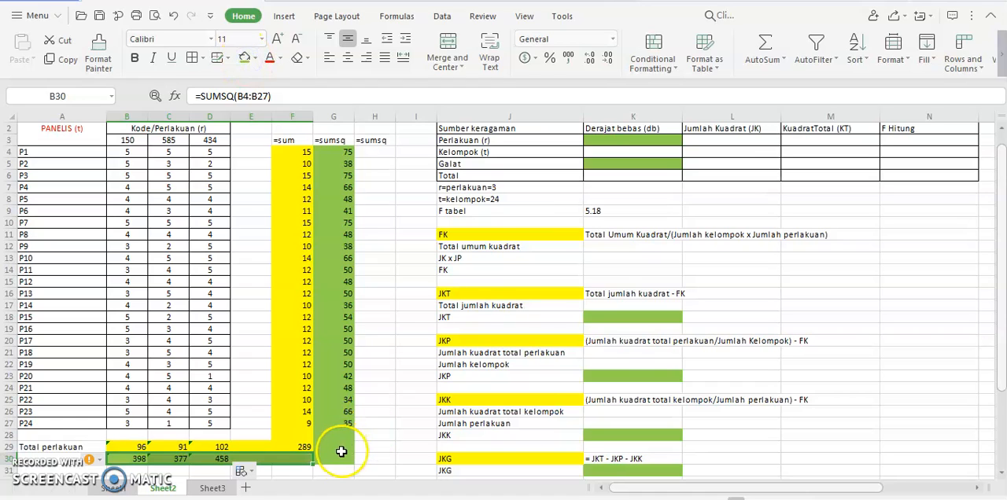
Step: Enter the overall sum of squares in G30 as a SUM of G4:G27
left_click(337, 457)
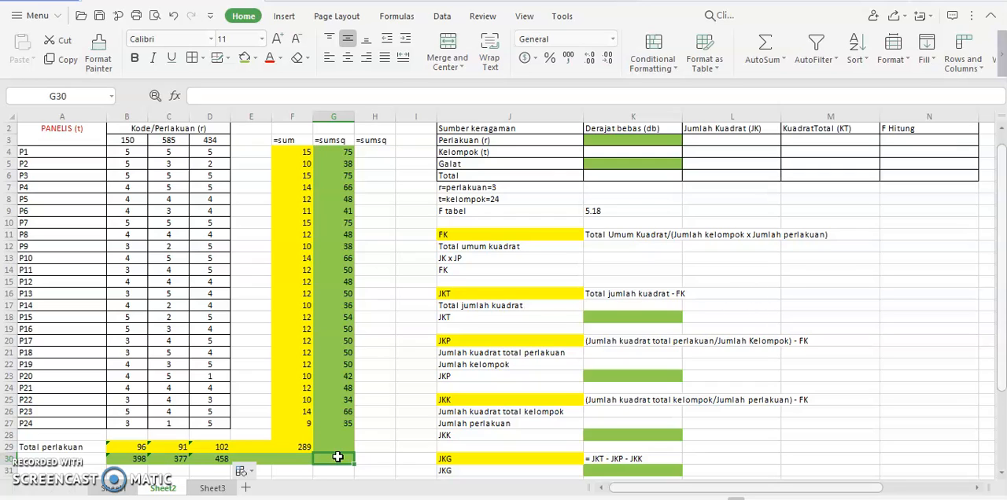
type("=")
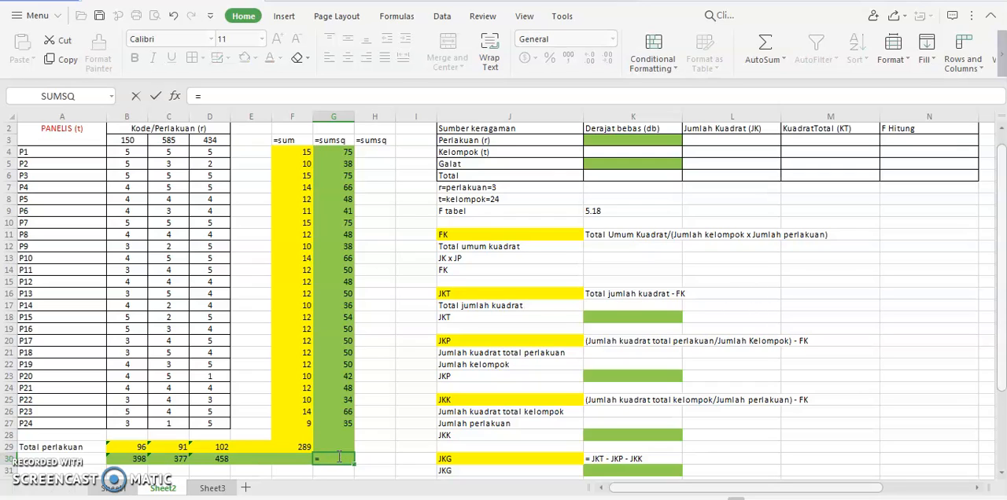
left_click(111, 96)
left_click(69, 136)
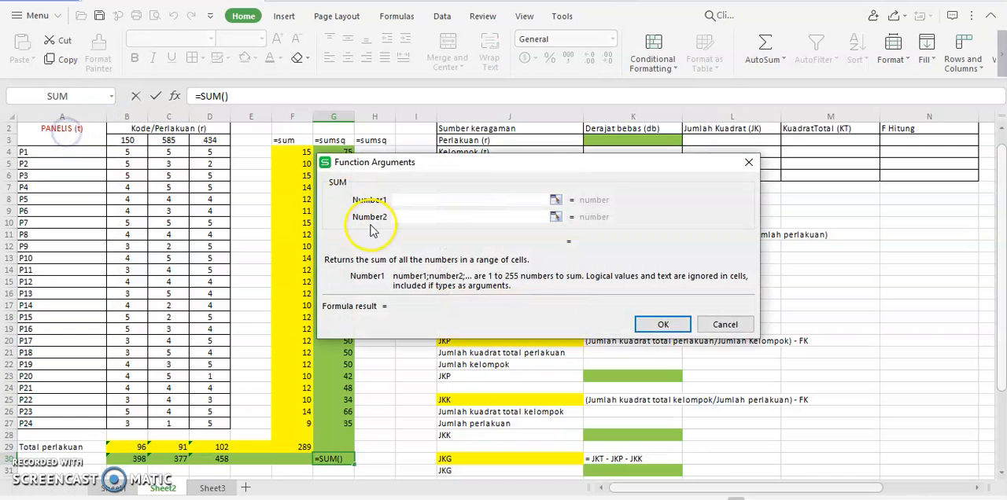
left_click_drag(393, 165, 508, 172)
left_click_drag(346, 152, 352, 422)
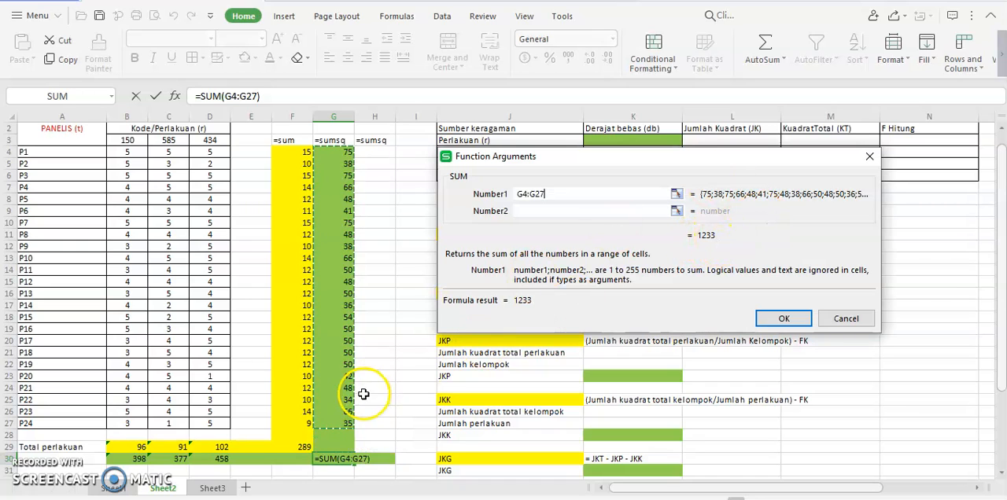
left_click(139, 459)
left_click_drag(139, 459, 220, 463)
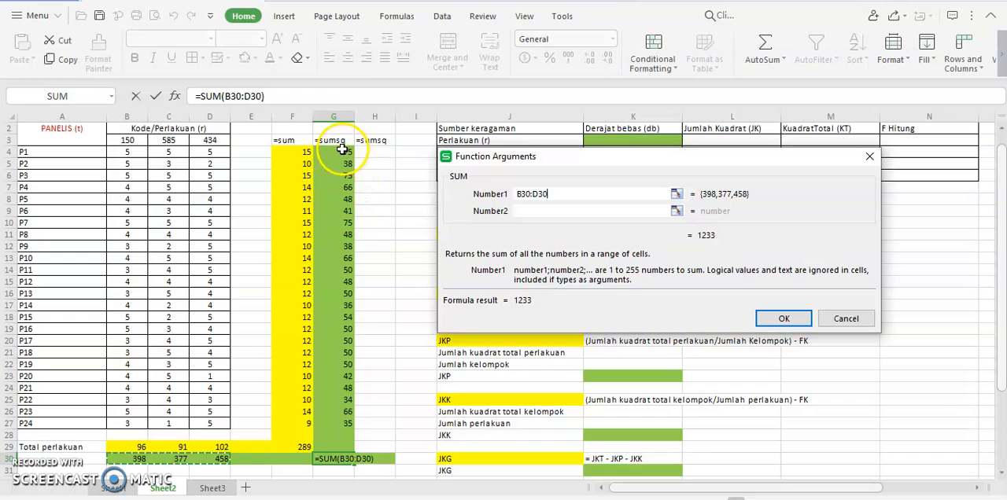
left_click_drag(346, 152, 346, 423)
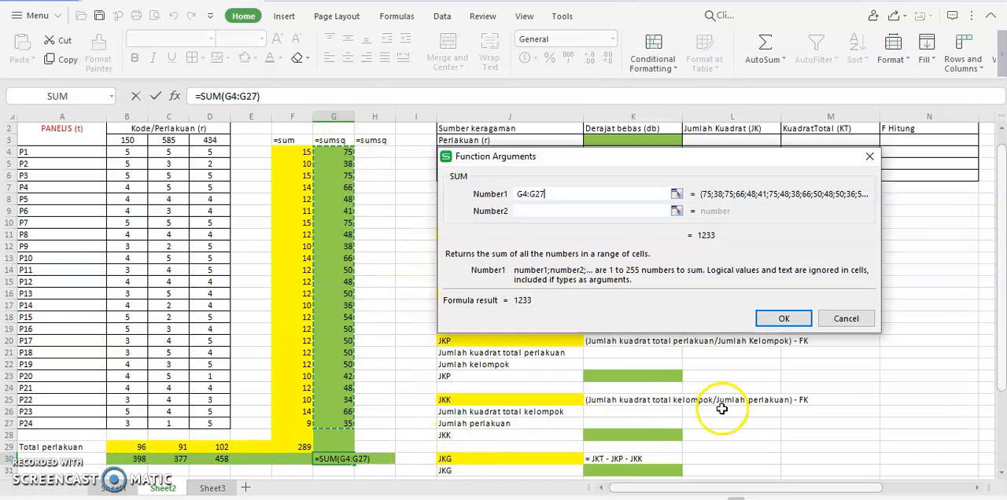
left_click(787, 319)
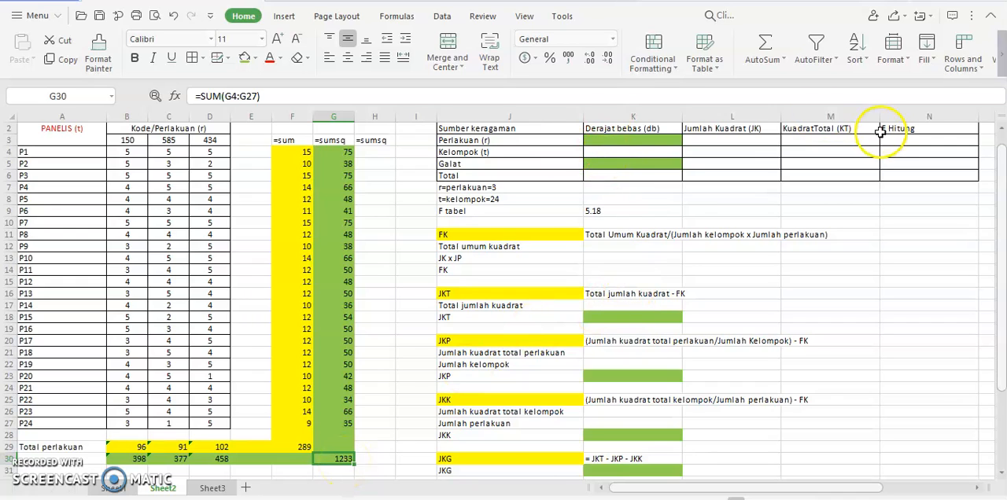
left_click(1002, 128)
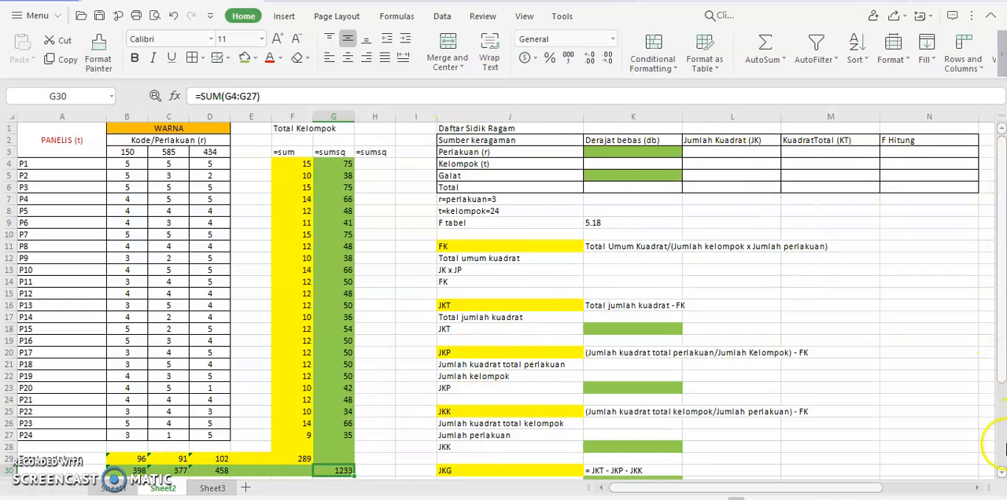
left_click(1002, 473)
left_click(1002, 473)
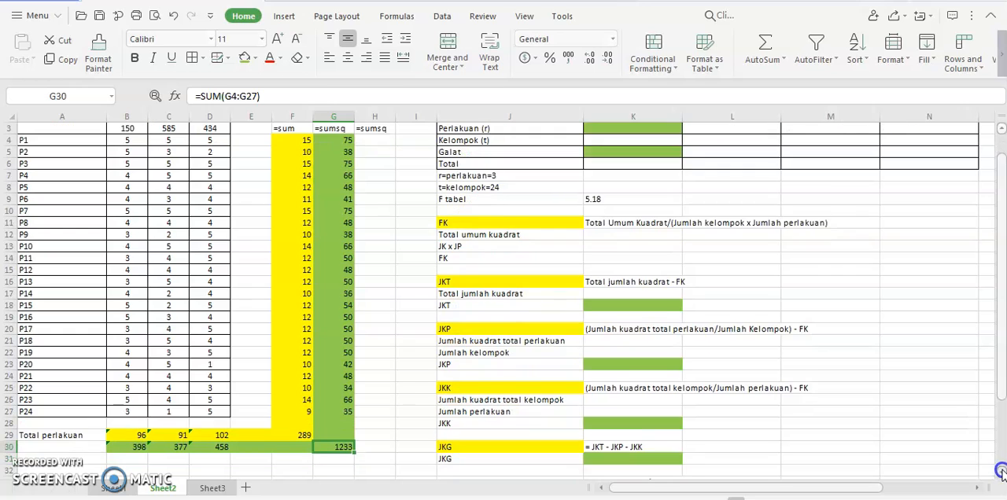
left_click(1002, 473)
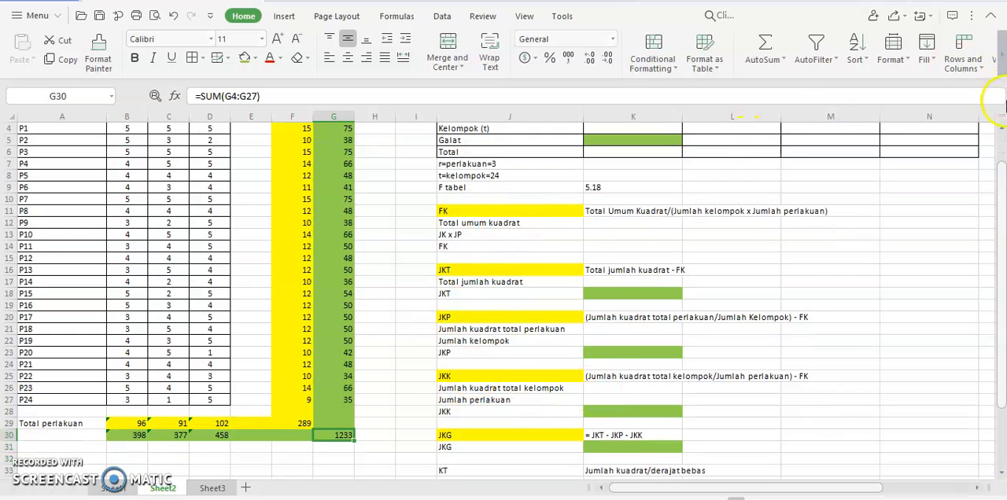
left_click(1001, 129)
left_click(1001, 129)
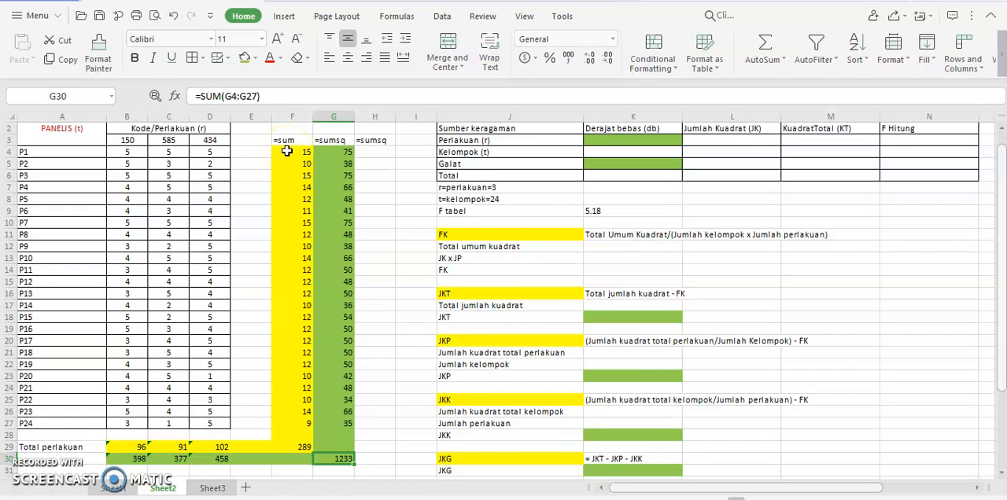
Step: Enter a SUMSQ of the panelist total F4 in H4 and fill the formula down through H27
left_click(390, 155)
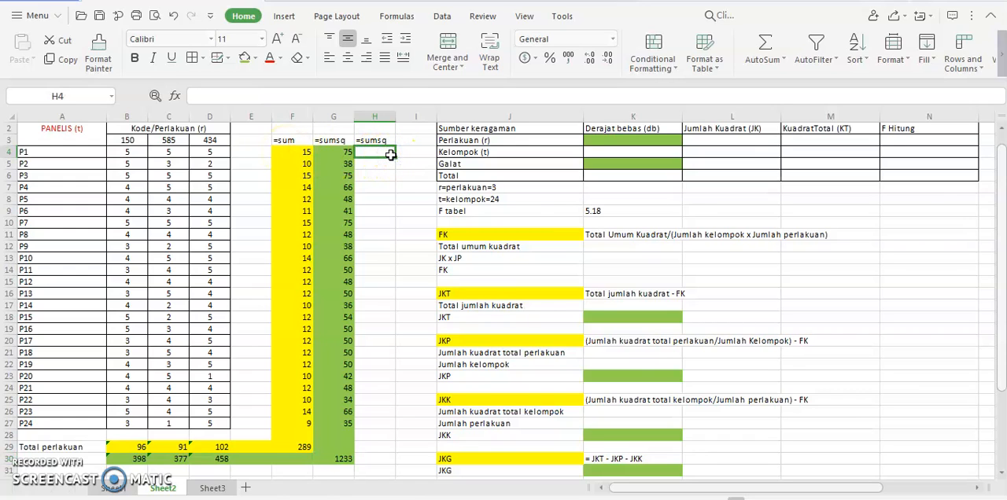
type("=")
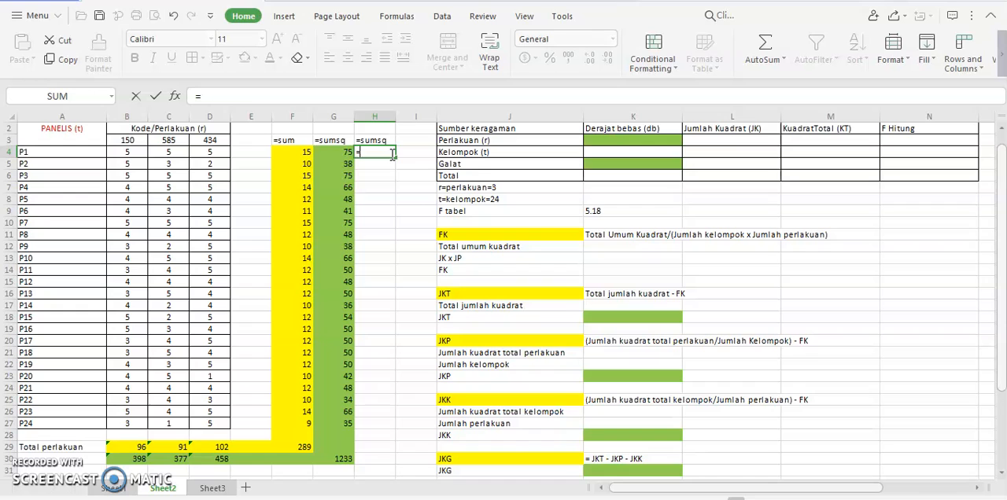
left_click(109, 96)
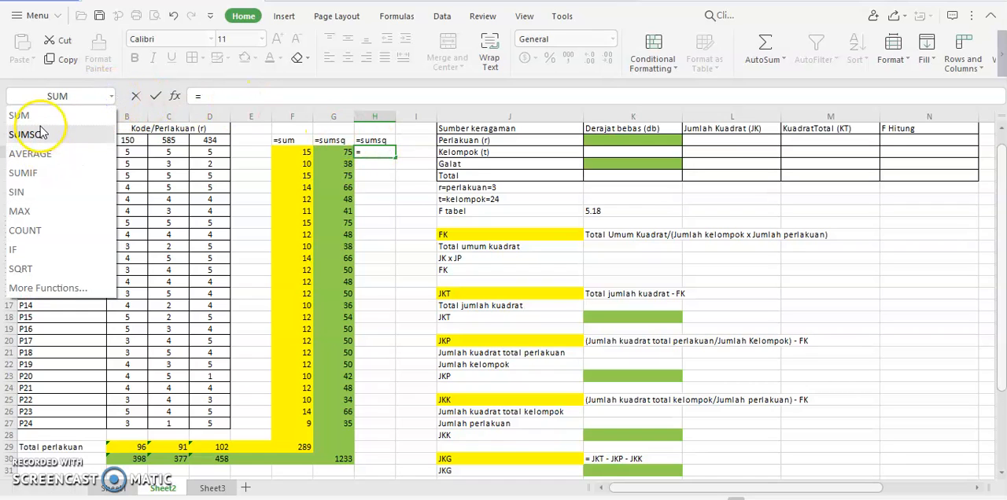
left_click(39, 128)
left_click_drag(423, 157, 555, 165)
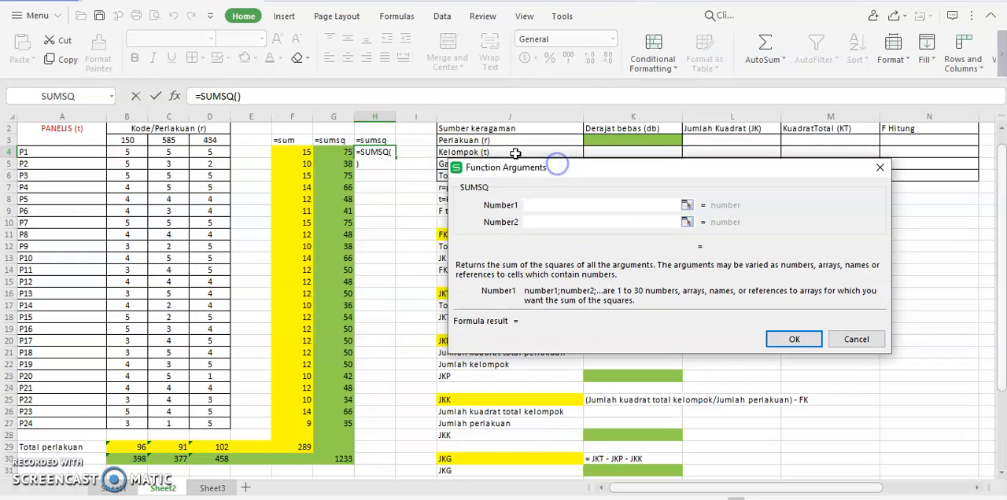
left_click(288, 154)
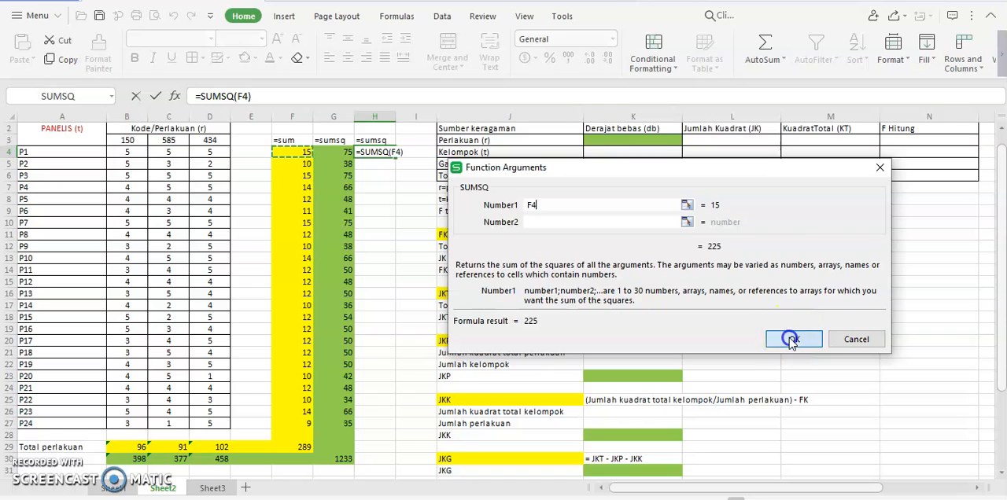
left_click(792, 338)
left_click_drag(397, 155, 399, 423)
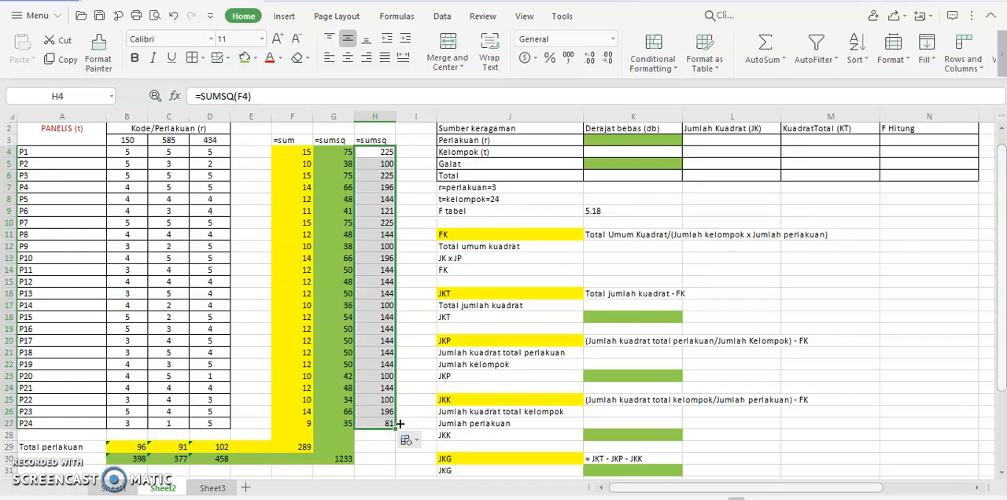
left_click(374, 464)
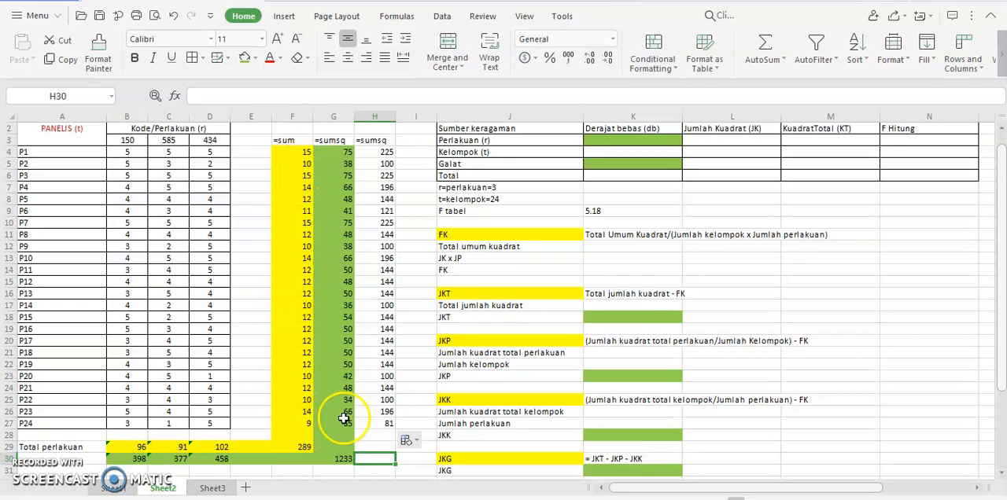
left_click(386, 424)
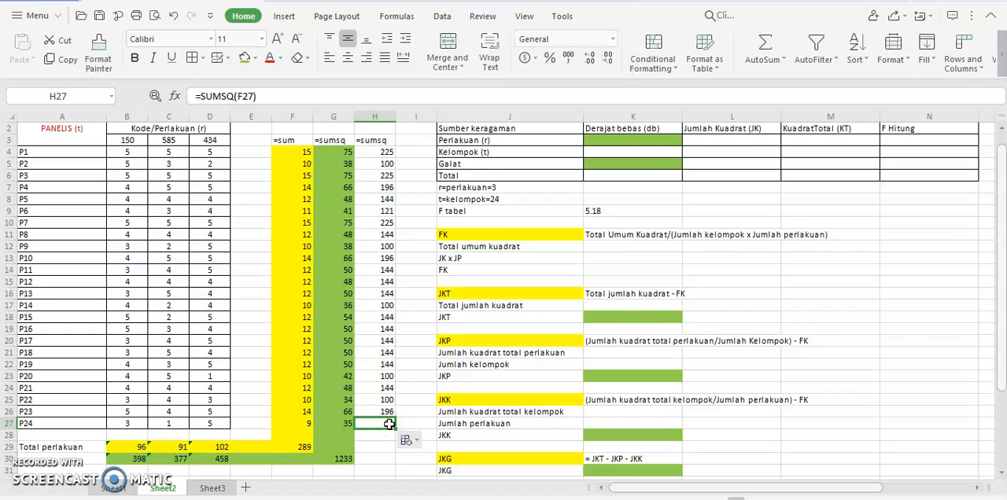
Step: Enter a SUMSQ of the treatment total B29 in B31 and fill the formula across to D31
left_click(134, 469)
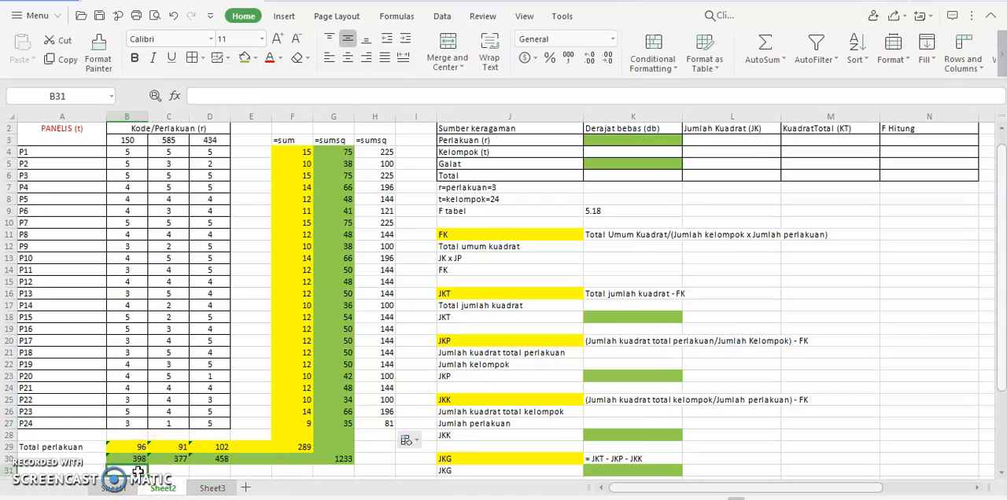
type("=")
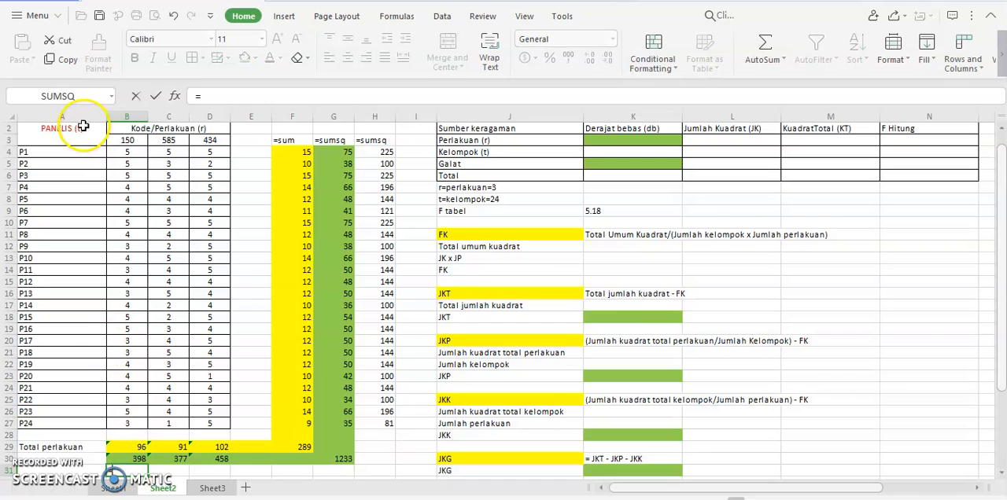
left_click(68, 96)
left_click(135, 446)
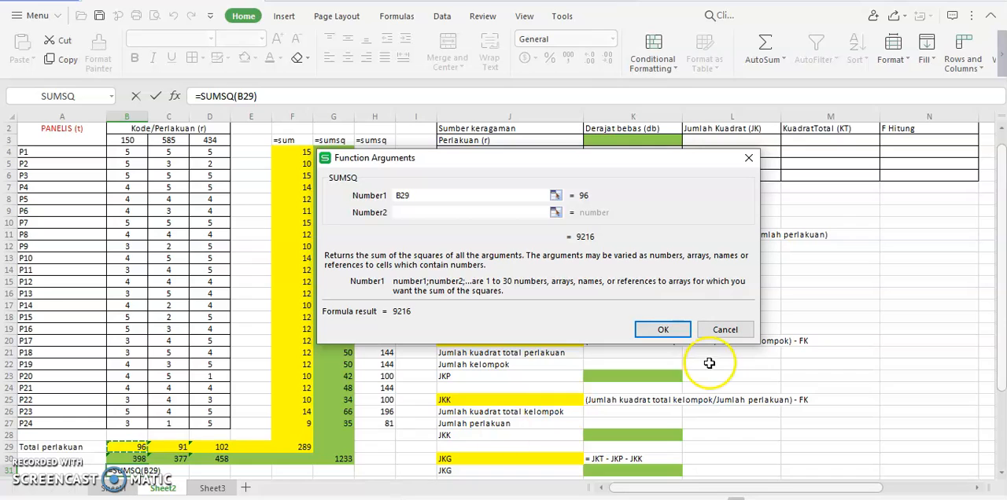
left_click(669, 329)
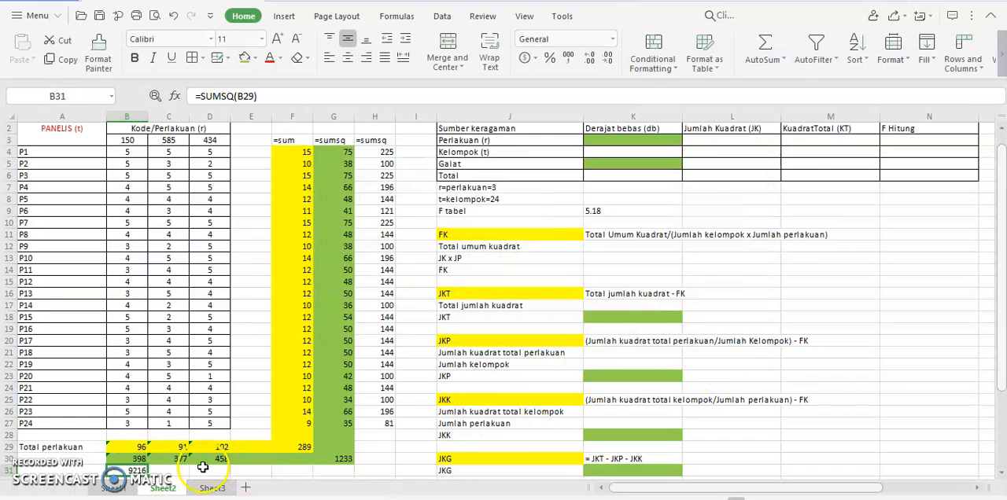
left_click_drag(148, 475, 233, 475)
left_click(297, 475)
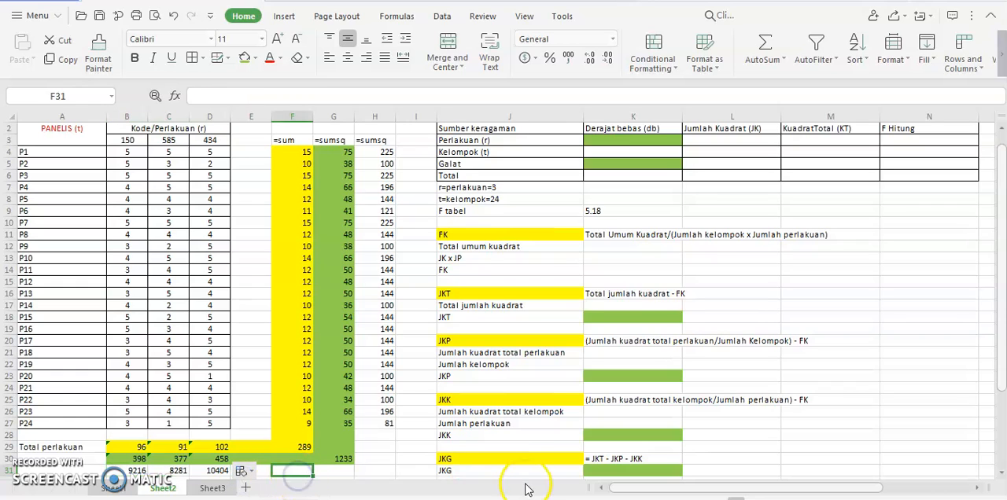
Step: Apply a light blue fill to the squared panelist totals in H4:H27 and to cell H29
scroll(998, 295, "down", 1)
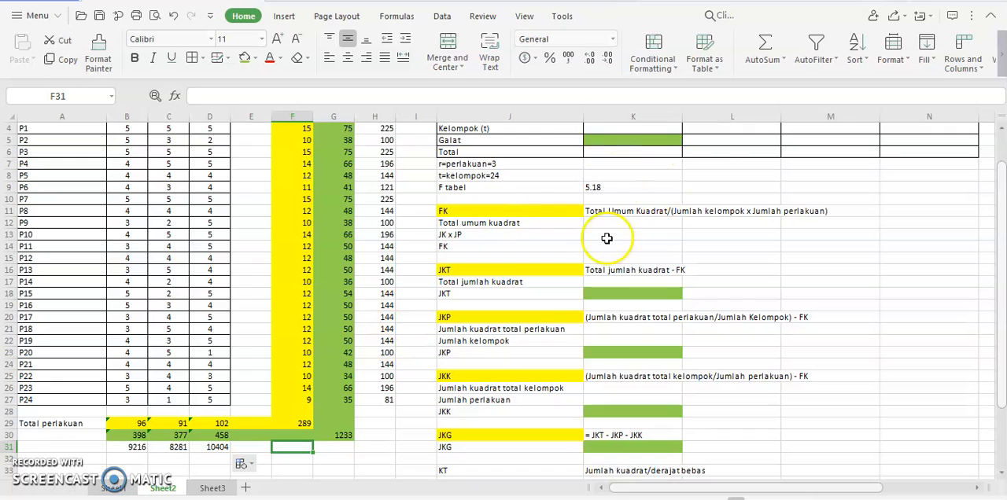
left_click_drag(386, 130, 387, 405)
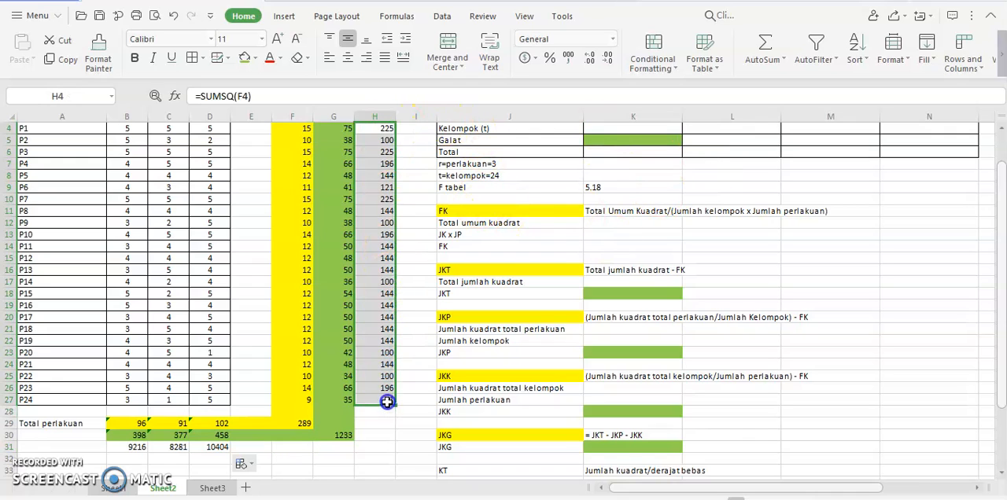
left_click(254, 60)
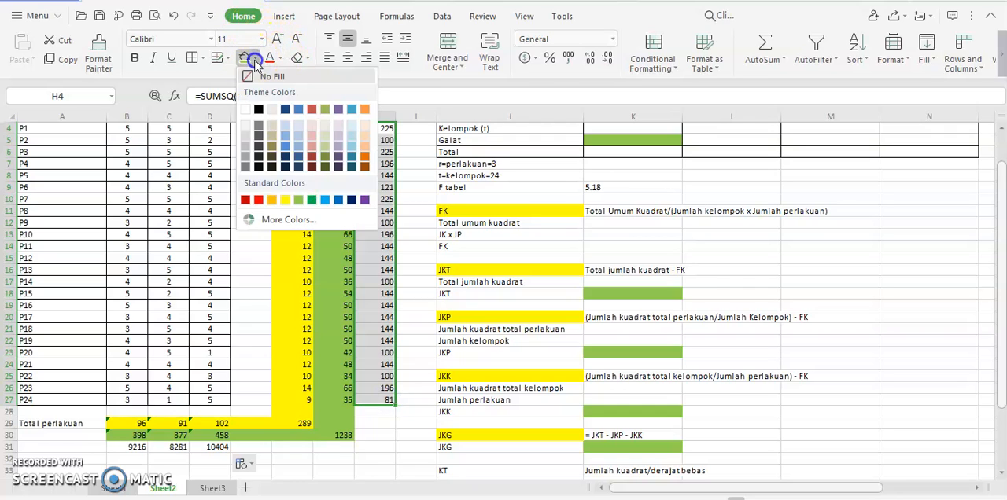
left_click(348, 144)
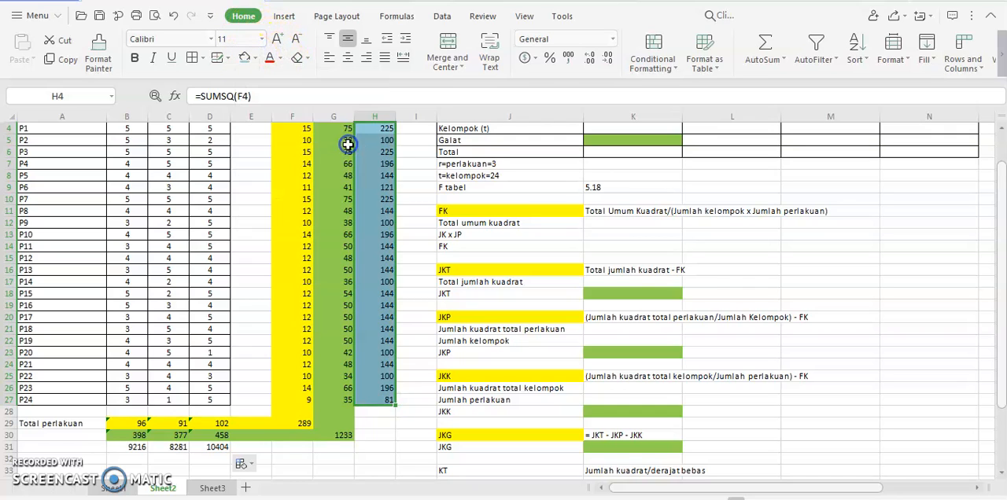
left_click(387, 424)
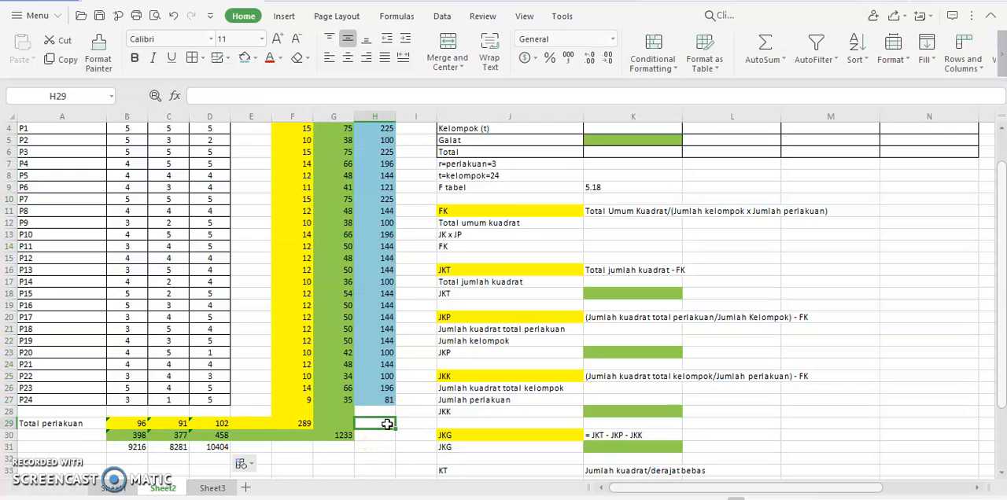
left_click(247, 59)
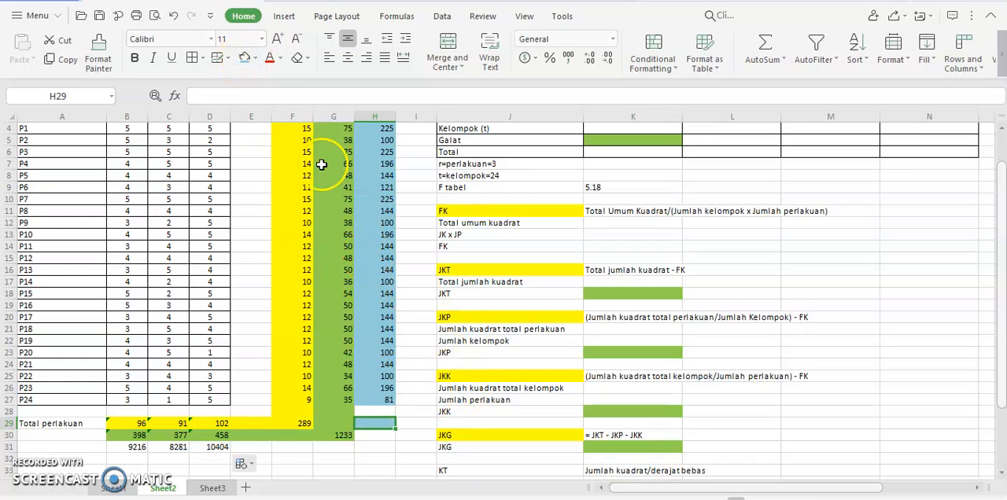
Step: Enter the sum of the squared panelist totals in H29 as a SUM of H4:H27
type("=")
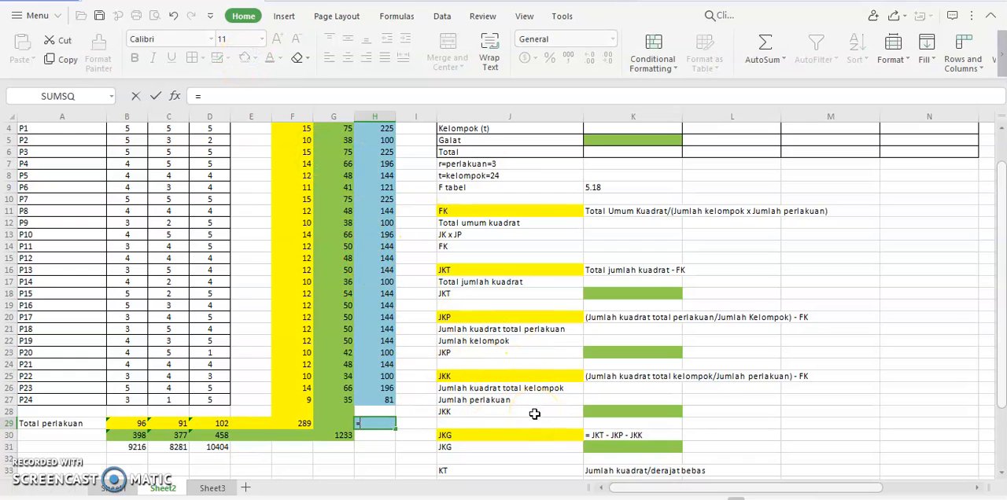
left_click(111, 96)
left_click(71, 137)
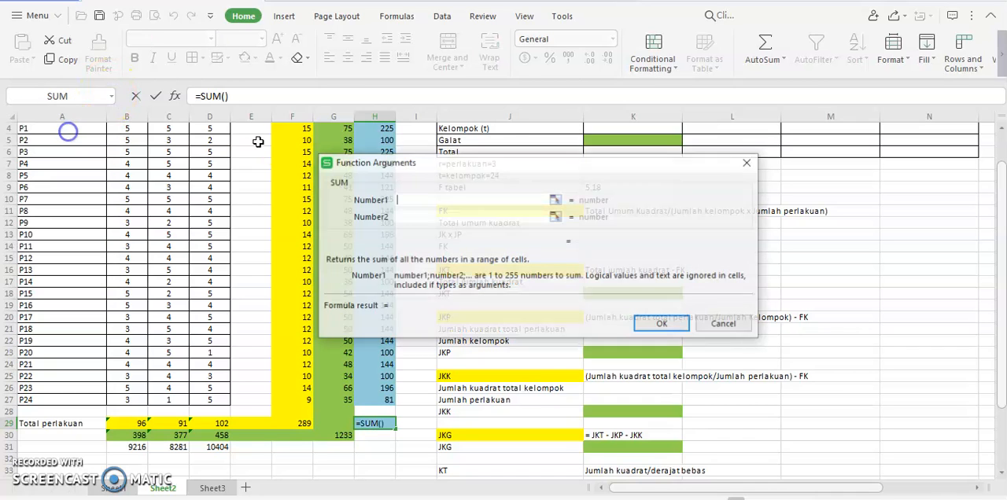
left_click_drag(464, 163, 569, 140)
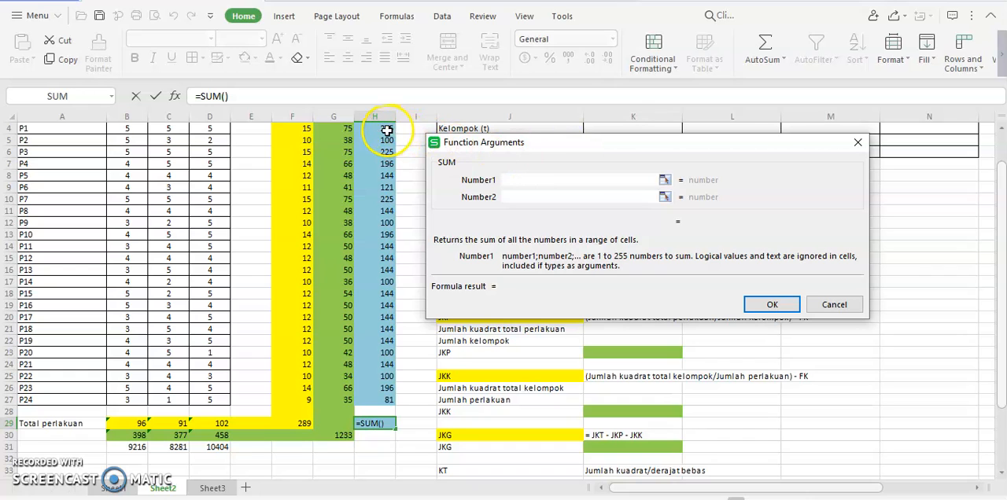
left_click_drag(387, 128, 382, 401)
left_click(785, 304)
left_click(381, 429)
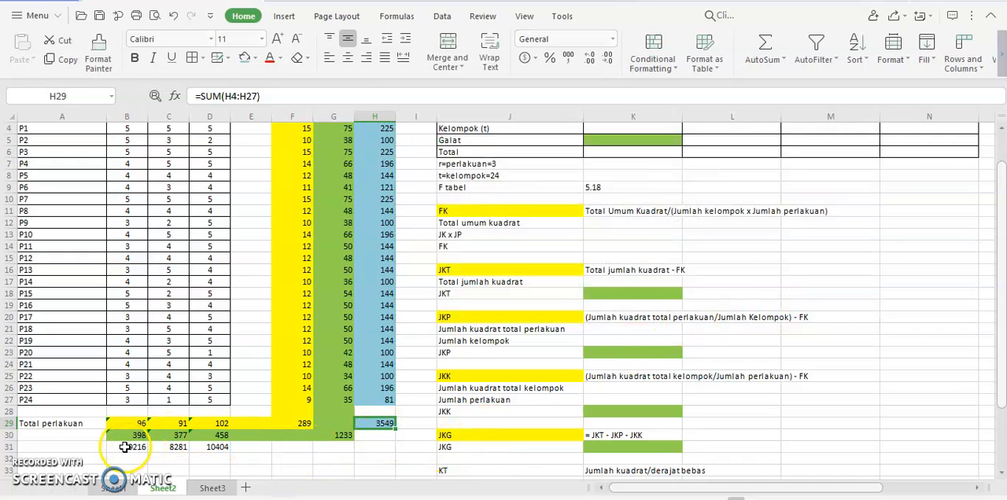
Step: Apply a light orange fill to the squared treatment totals in B31:D31
left_click(124, 447)
left_click_drag(147, 452, 209, 447)
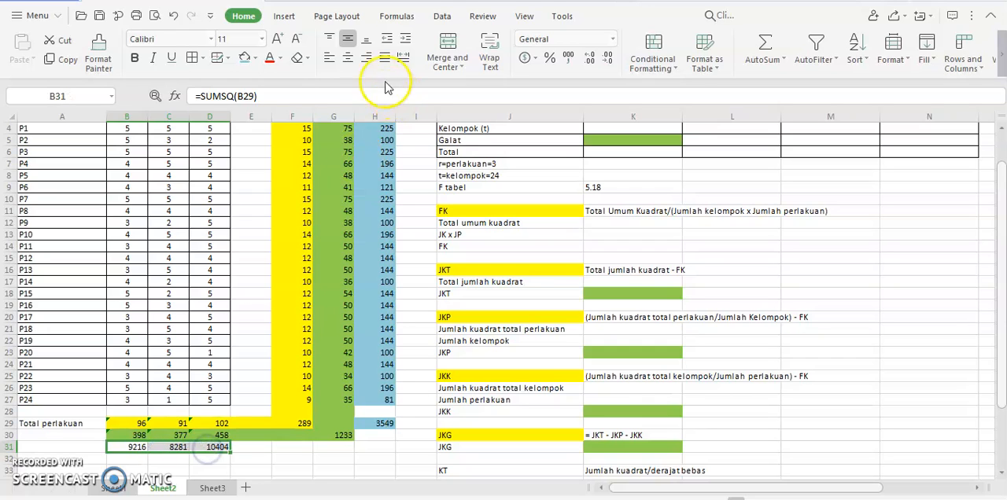
left_click(255, 58)
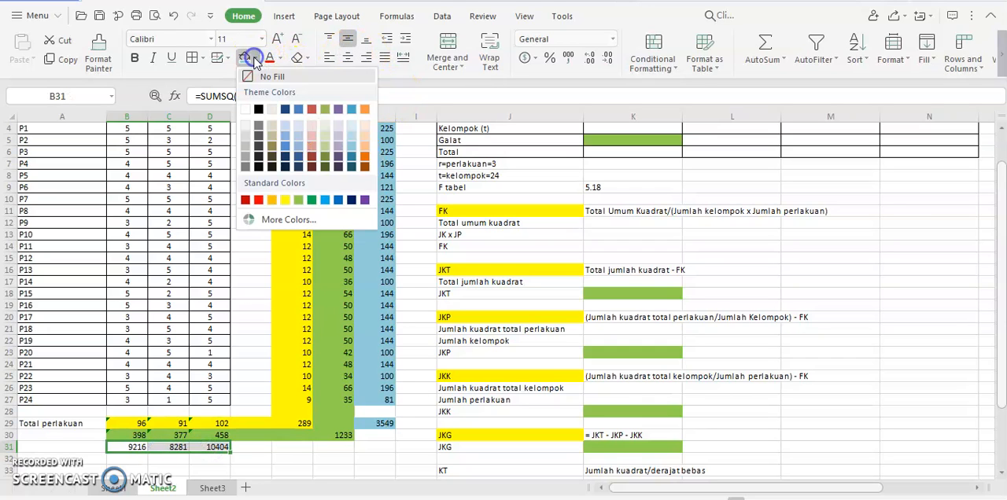
left_click(364, 147)
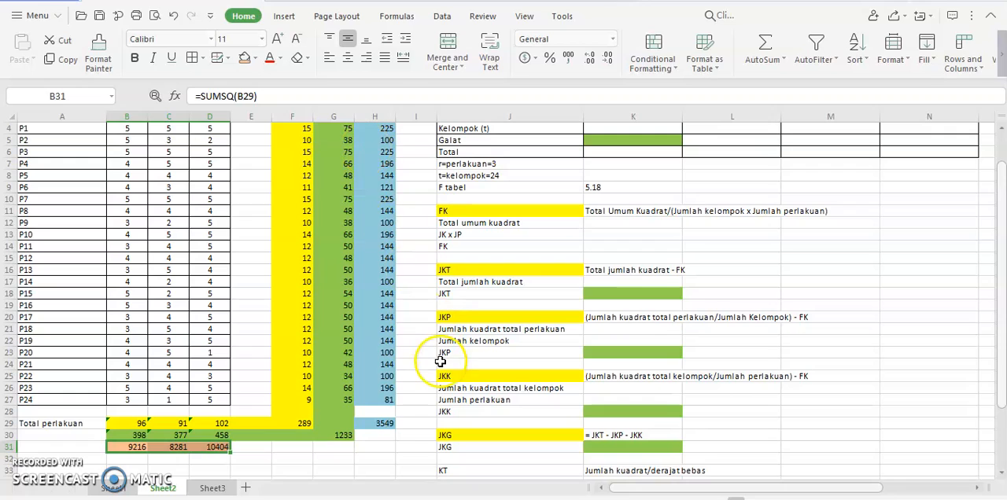
Step: Enter a SUM of B31:D31 in F31 and give the cell the same light orange fill
left_click(302, 447)
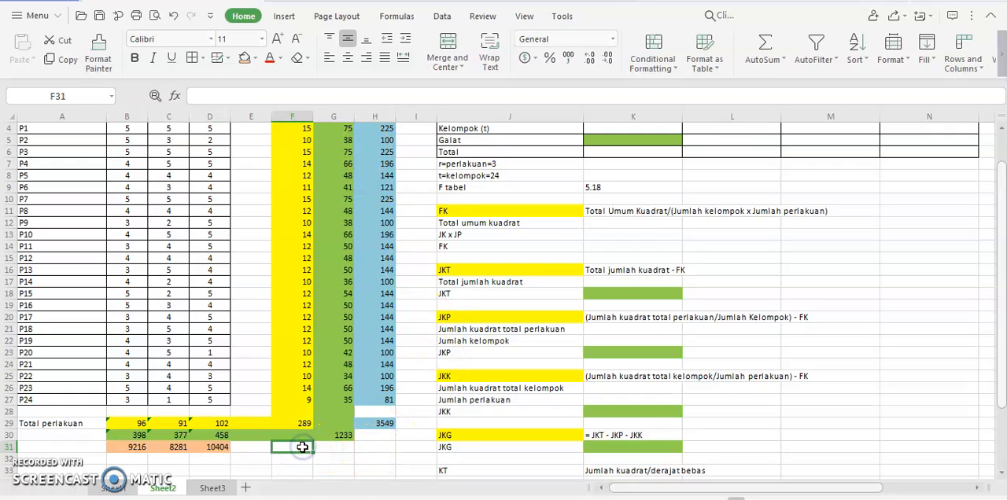
type("=")
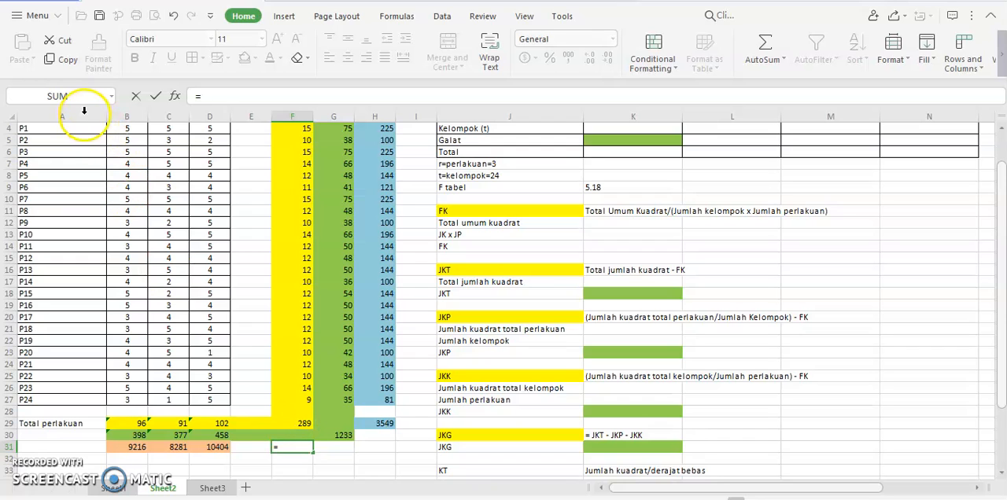
left_click(64, 96)
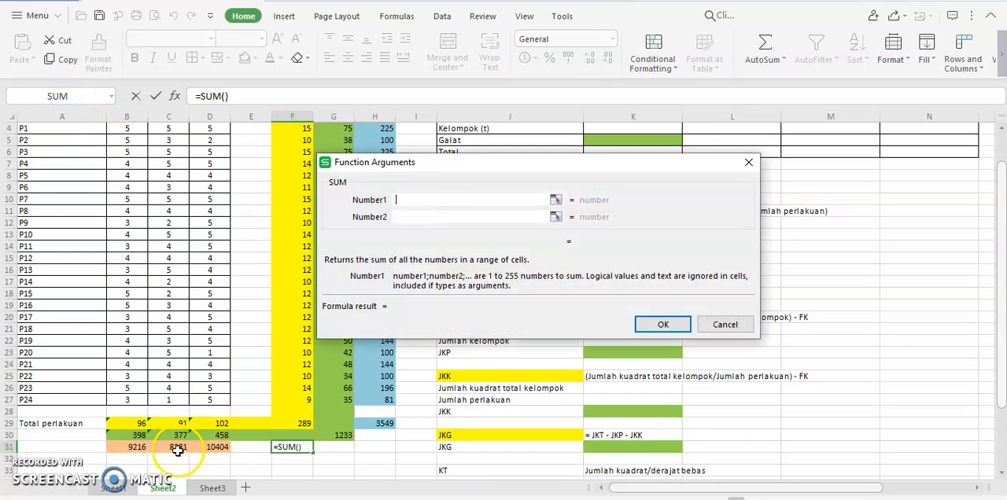
left_click_drag(137, 447, 210, 448)
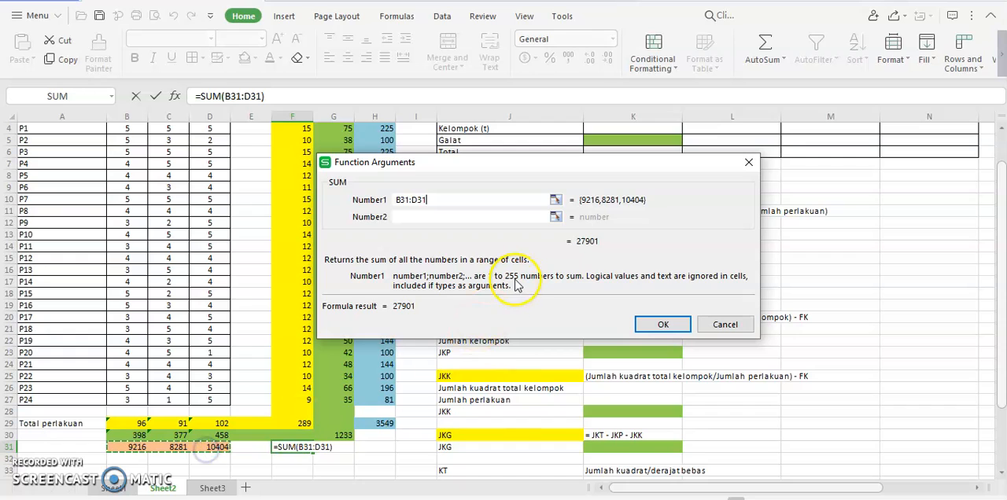
left_click(659, 322)
left_click(292, 447)
left_click(244, 58)
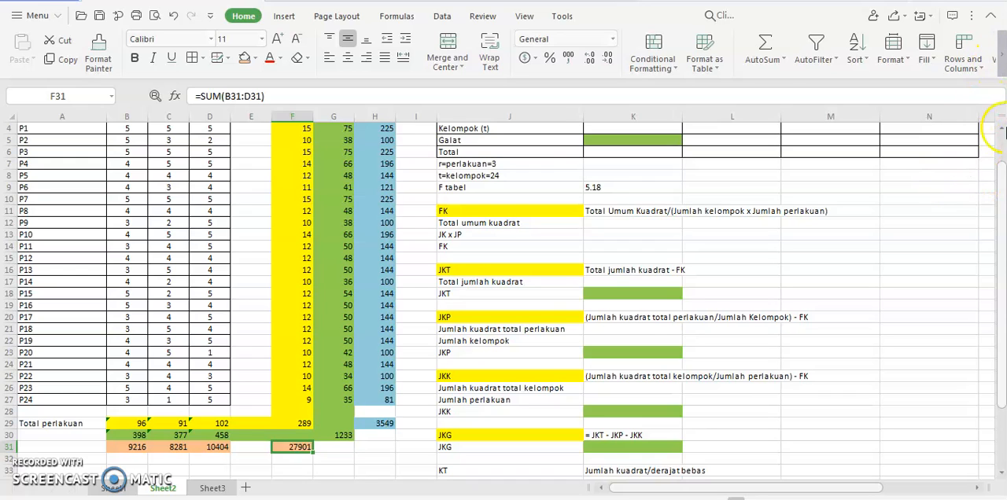
Step: Enter the degrees-of-freedom expressions r-1 for Perlakuan in K3 and t-1 for Kelompok in K4
left_click(1001, 129)
left_click(1000, 130)
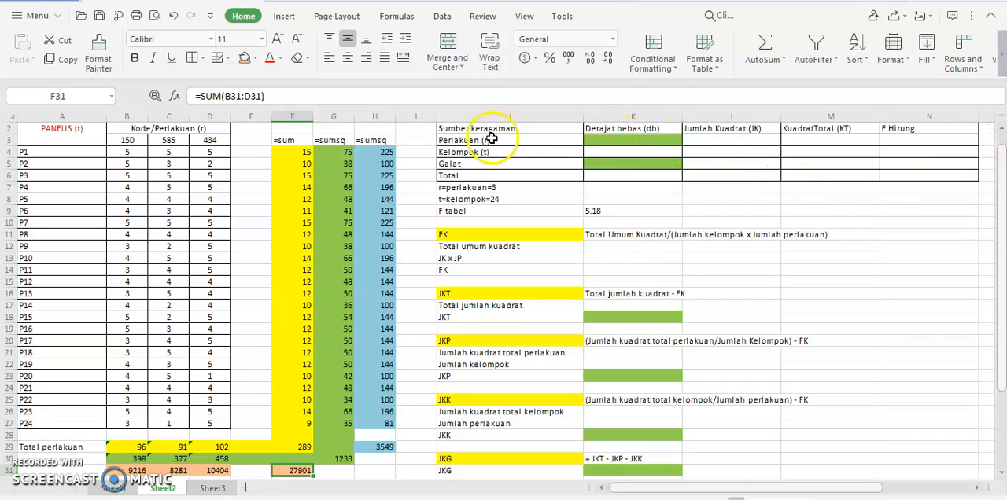
left_click(591, 140)
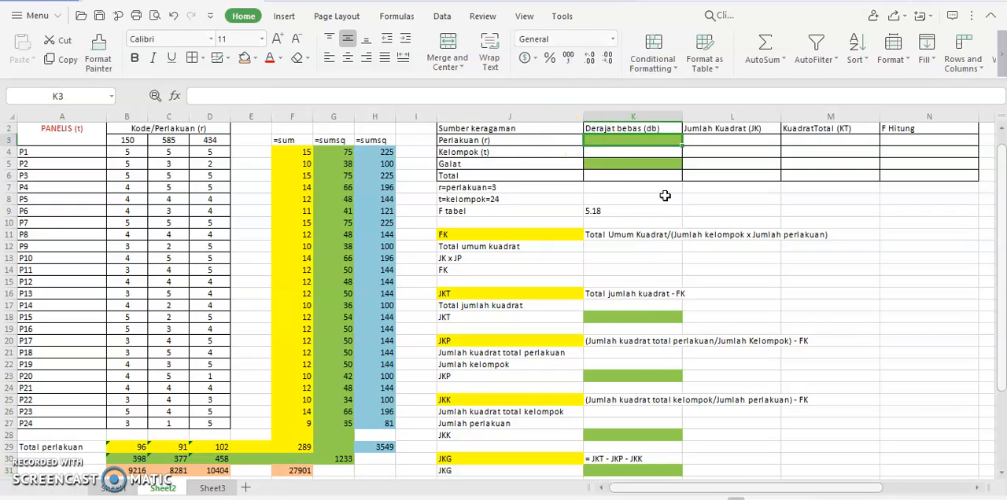
type("r-1")
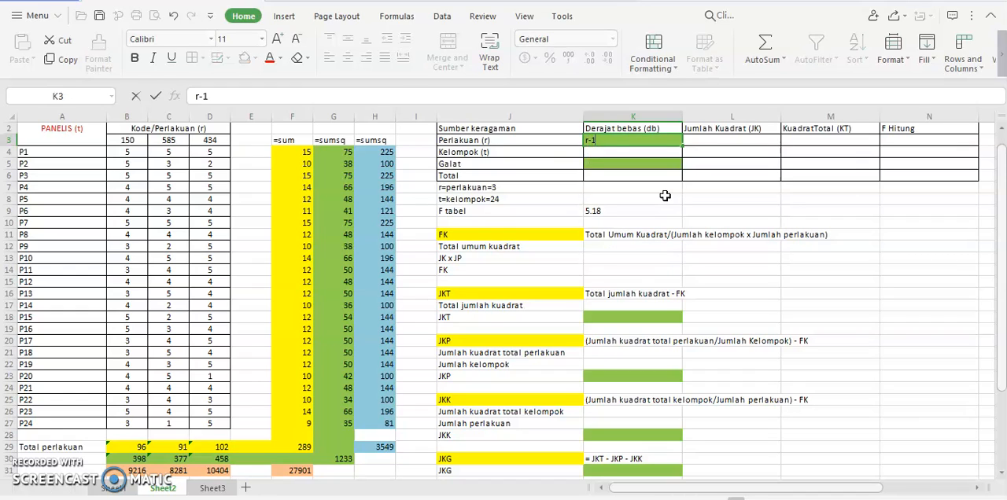
key("Return")
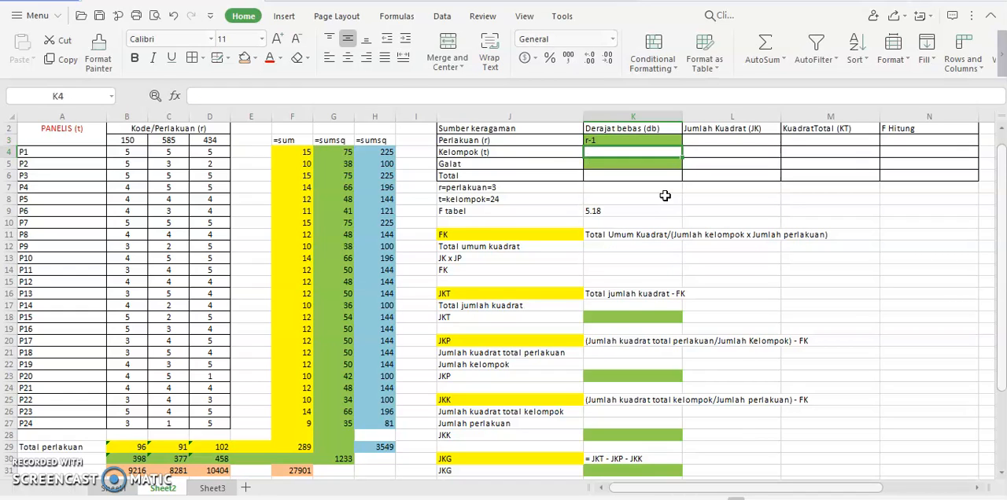
type("t-1")
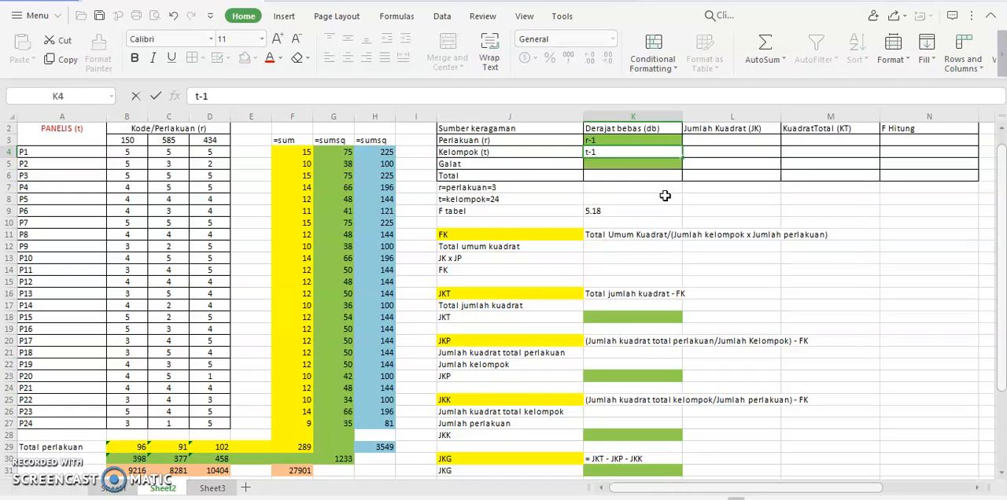
key("Return")
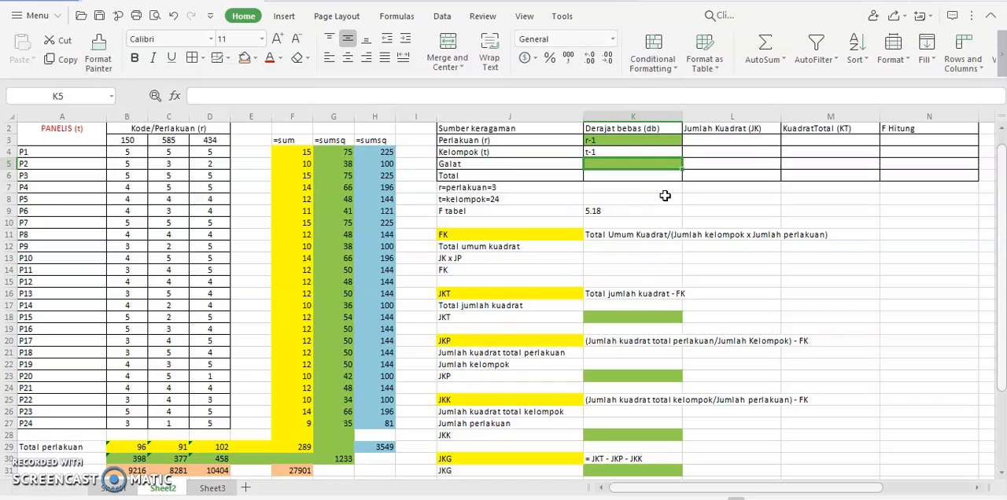
Step: Enter the degrees-of-freedom expressions (rt-1)-((r-1)+(t-1) for Galat in K5 and (rt-1) for Total in K6
type("(")
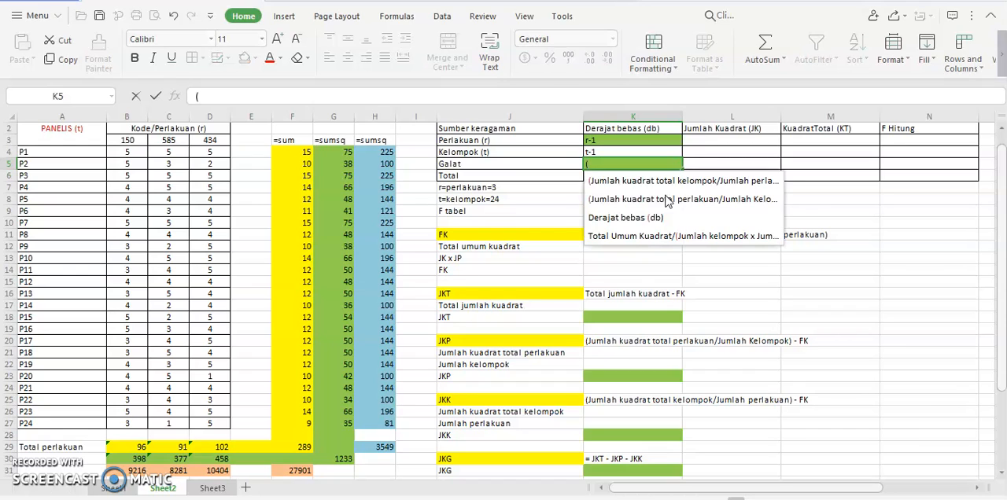
type("rt-1)-((r-1)+(t-1")
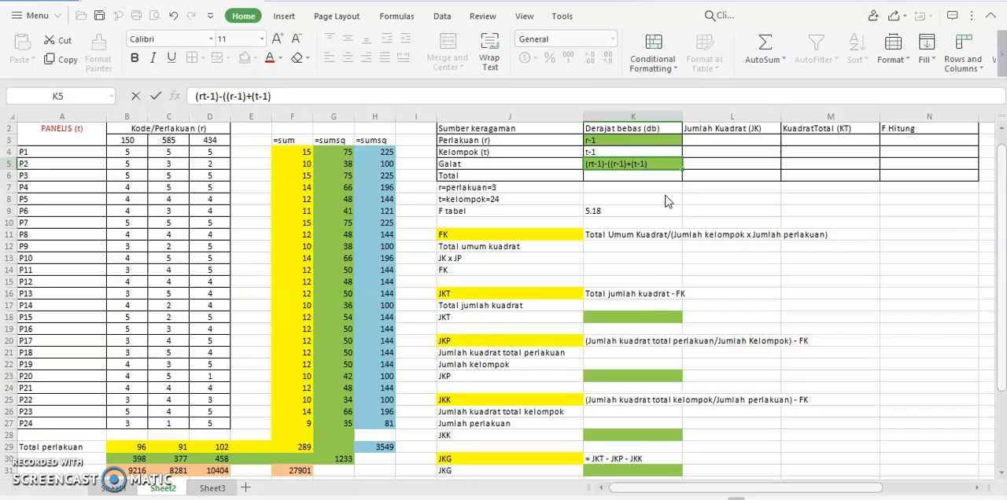
left_click(616, 179)
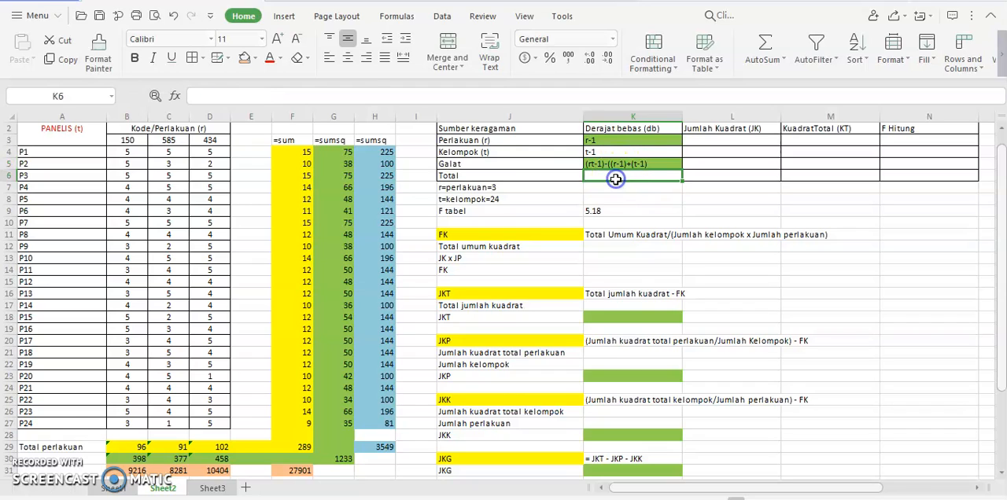
type("(")
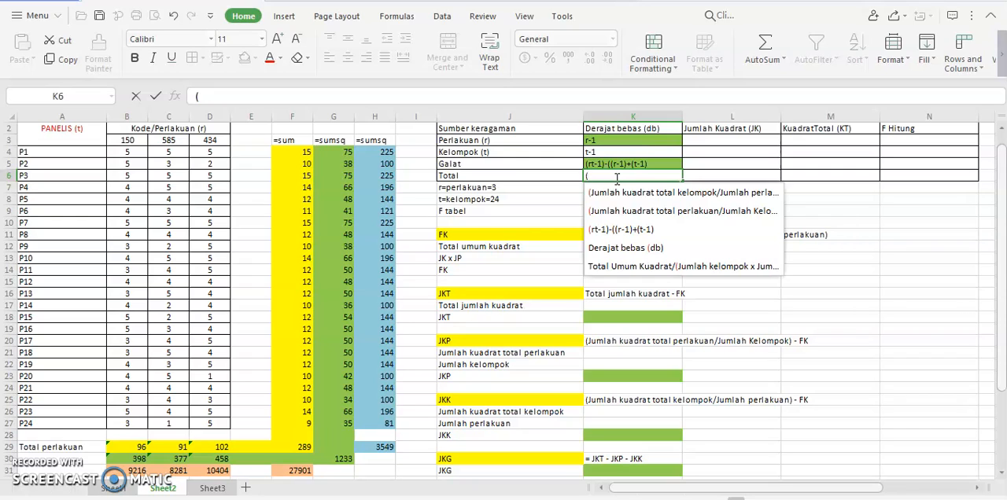
type("r")
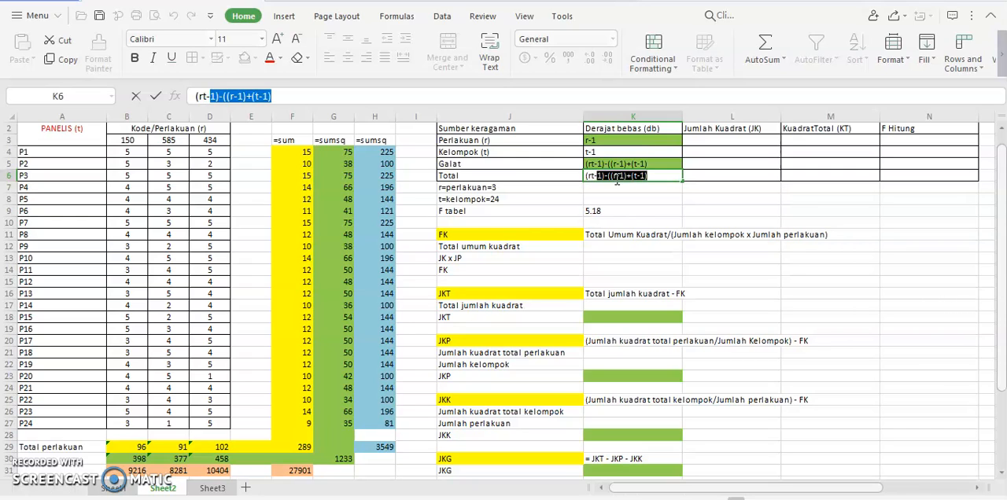
key("Delete")
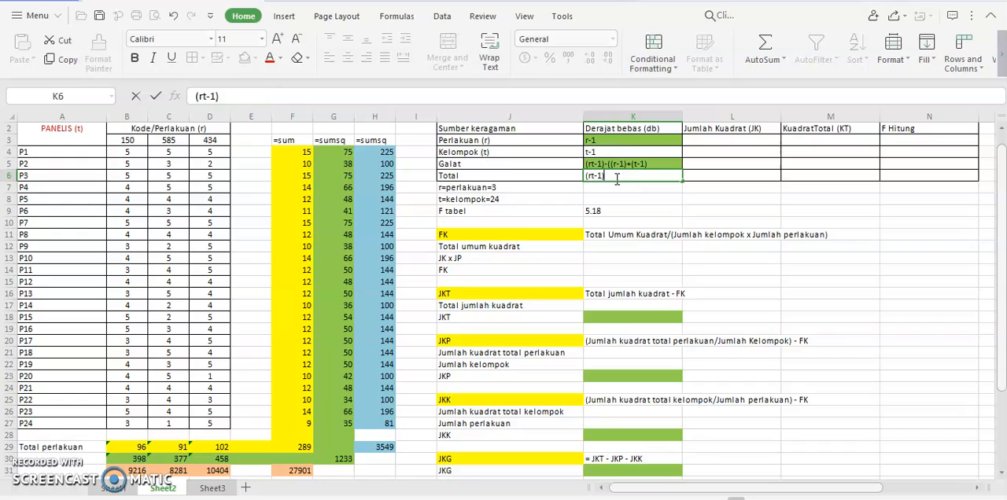
key("Return")
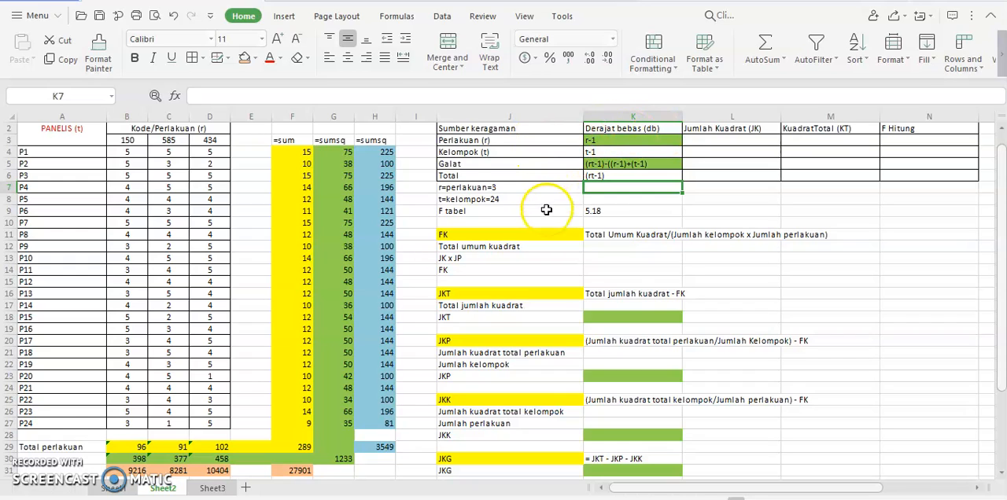
Step: Replace the degrees-of-freedom expressions with the values 2 for Perlakuan in K3 and 23 for Kelompok in K4
left_click(657, 139)
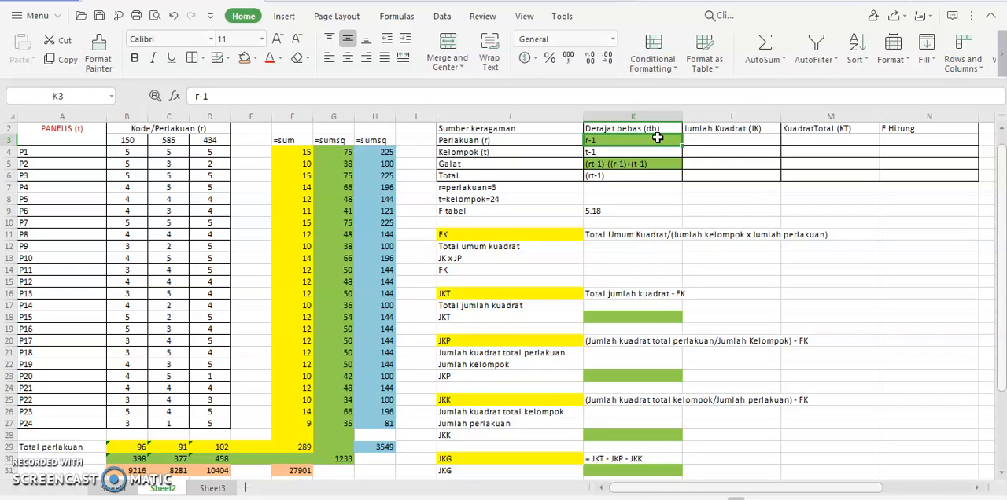
type("2")
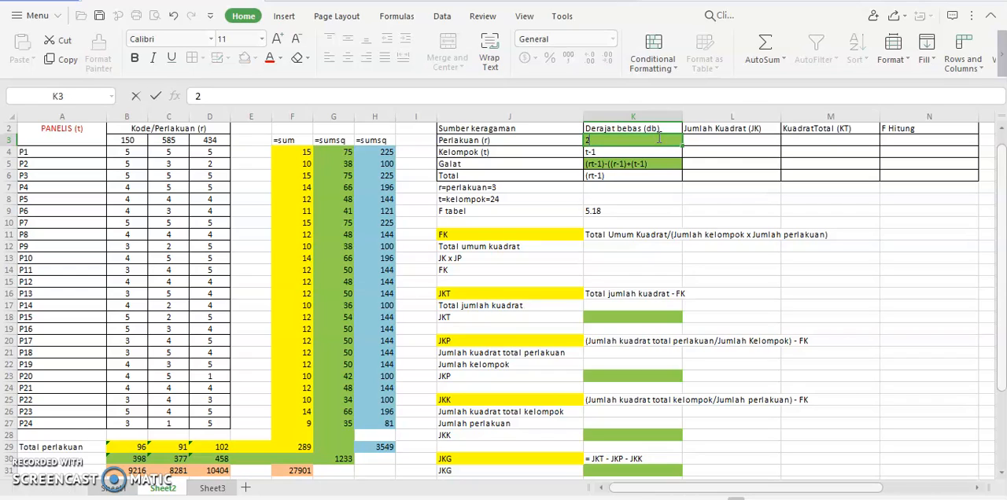
key("Return")
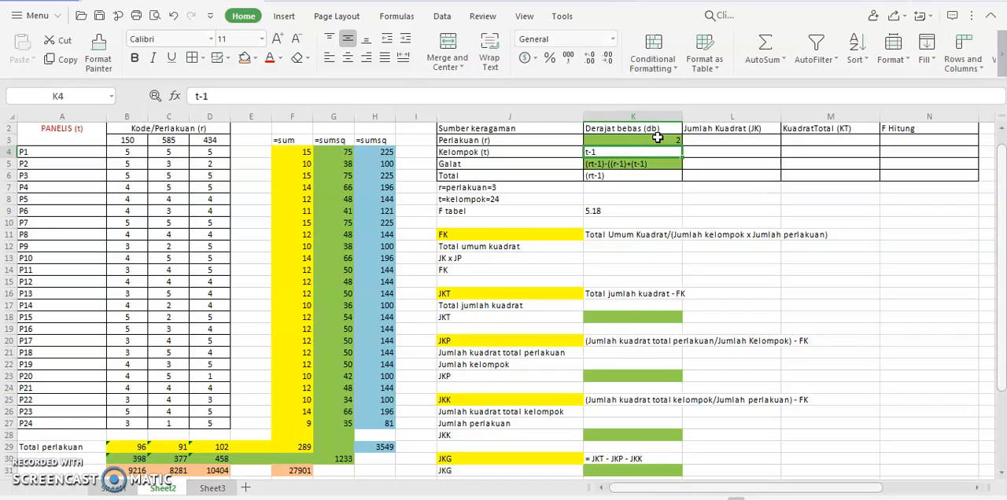
type("23")
key("Return")
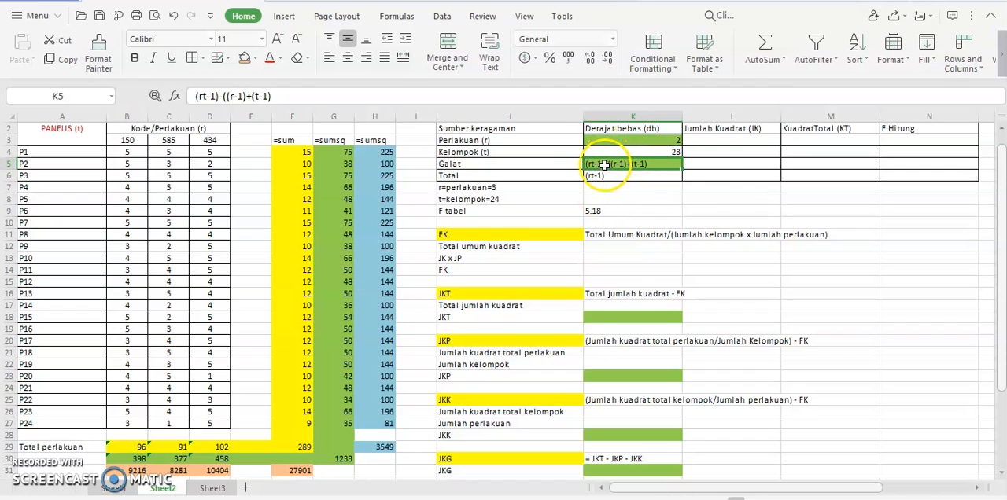
Step: Calculate the number of observations in L7 with the formula =3*24
left_click(717, 190)
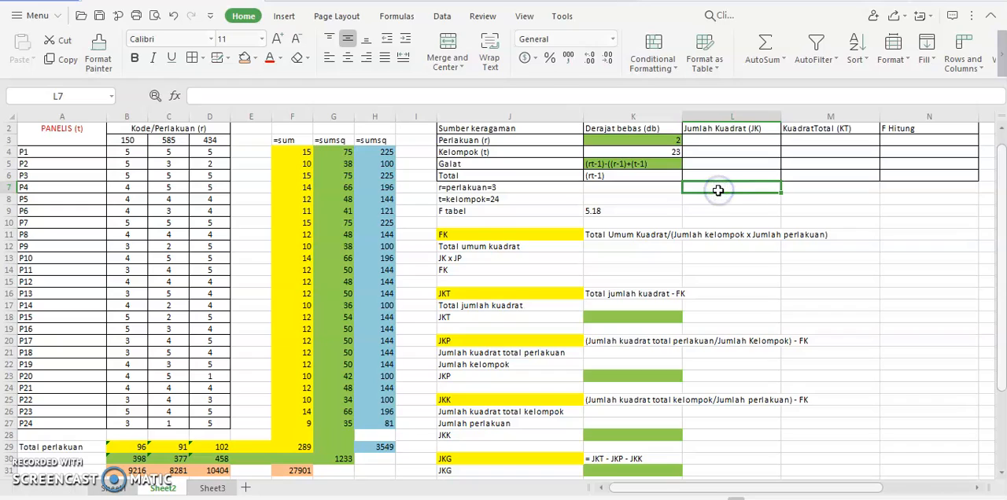
type("=3*")
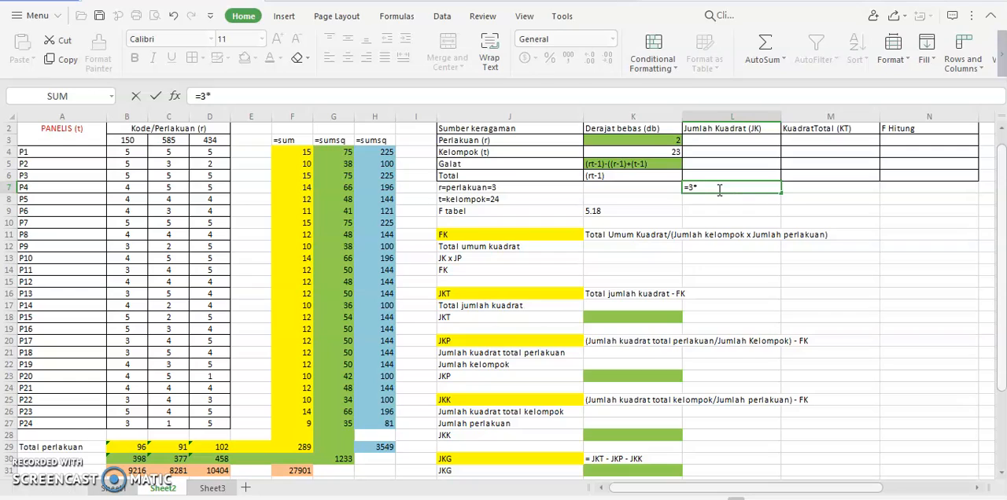
type("24")
key("Return")
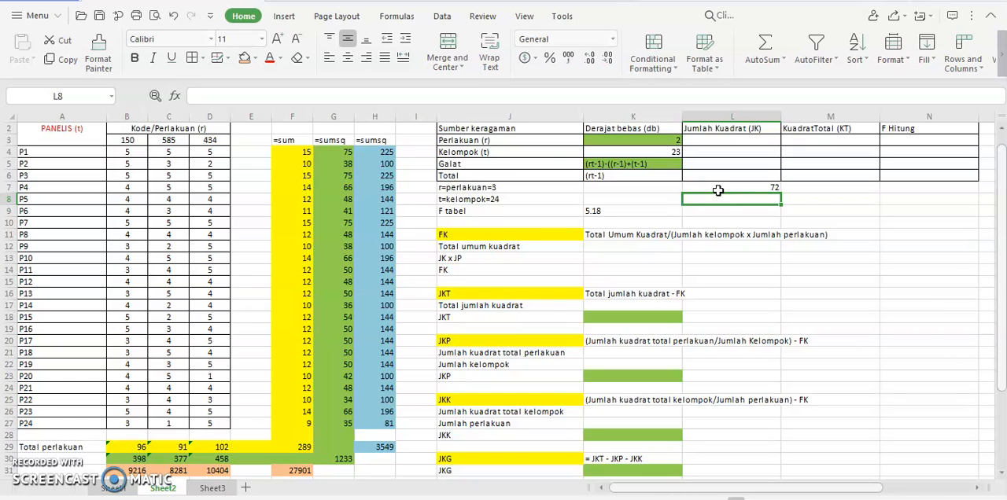
Step: Calculate the Galat degrees of freedom in L8 with the formula =72-1-(2+23)
type("=")
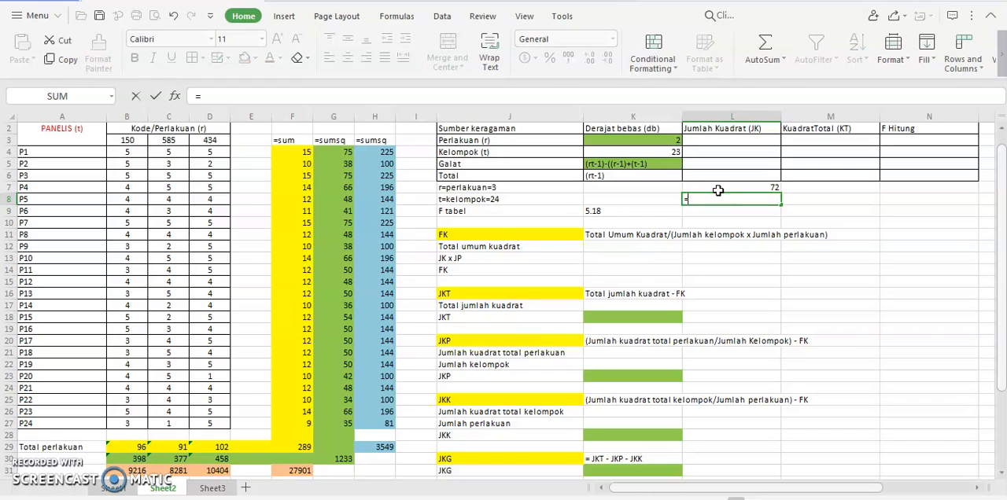
type("72-1-(2+")
type("23)")
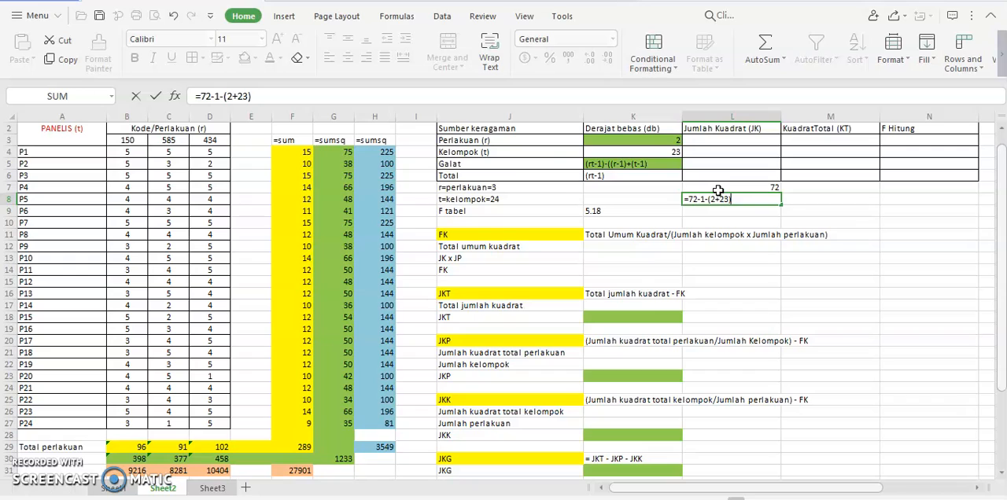
key("Return")
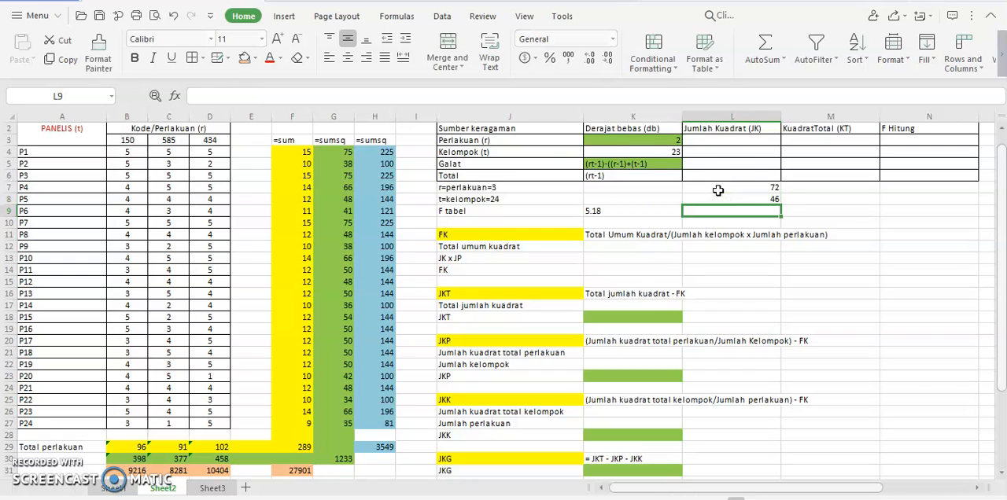
Step: Replace the degrees-of-freedom expressions with the values 46 for Galat in K5 and 71 for Total in K6
left_click(659, 164)
type("46")
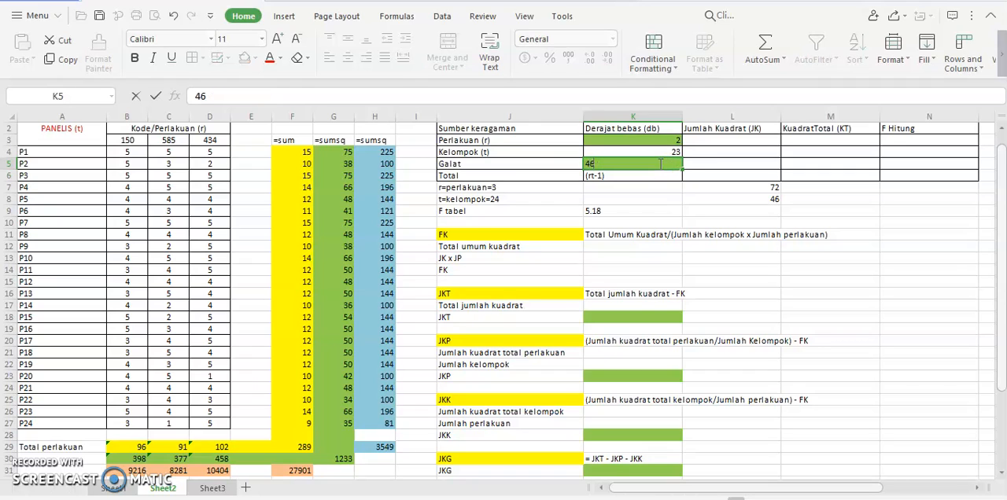
key("Return")
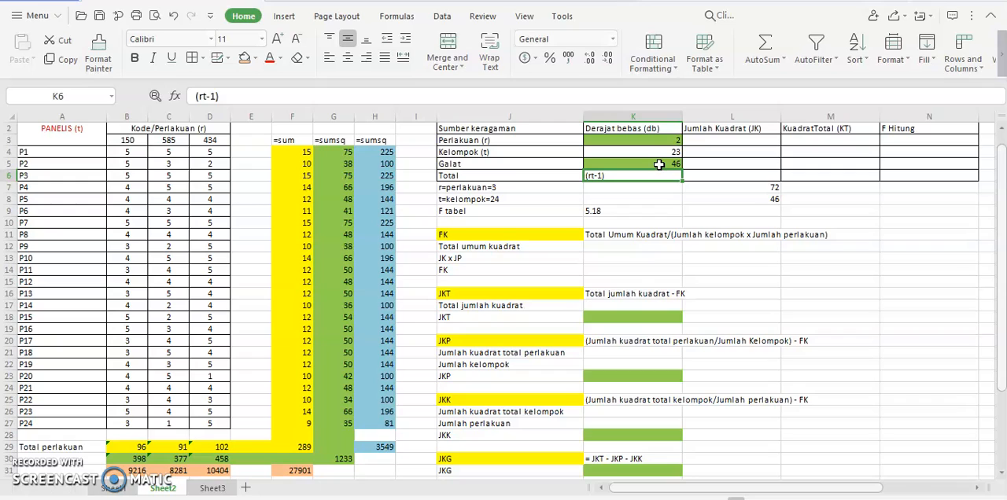
key("Down")
key("Up")
type("71")
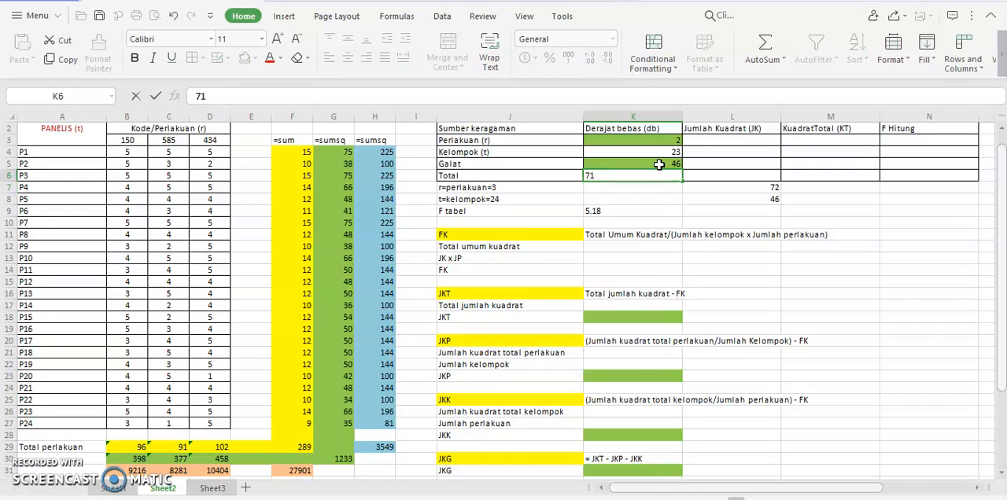
left_click(542, 173)
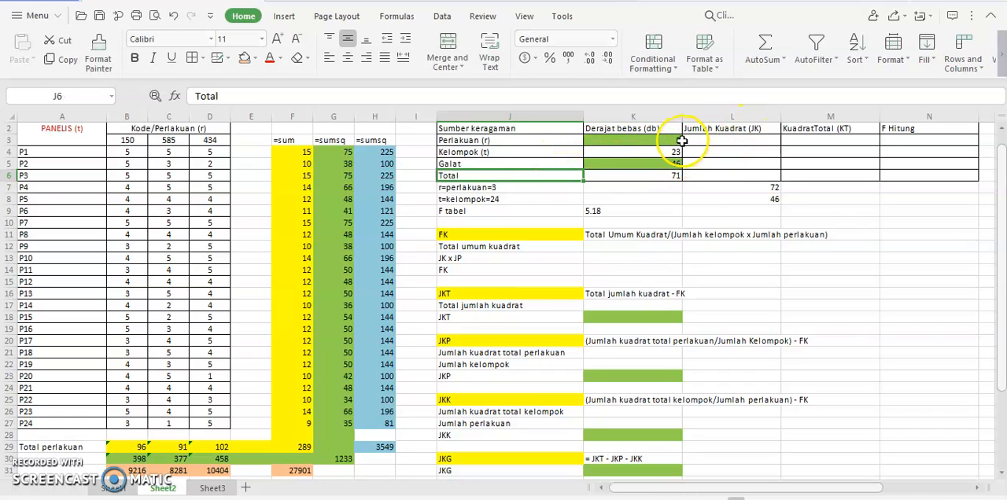
left_click(674, 189)
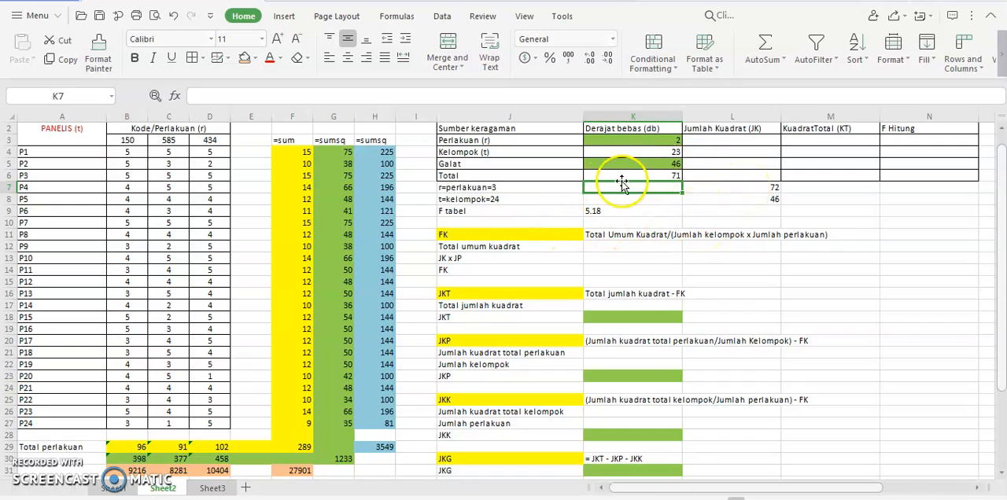
left_click_drag(442, 211, 637, 205)
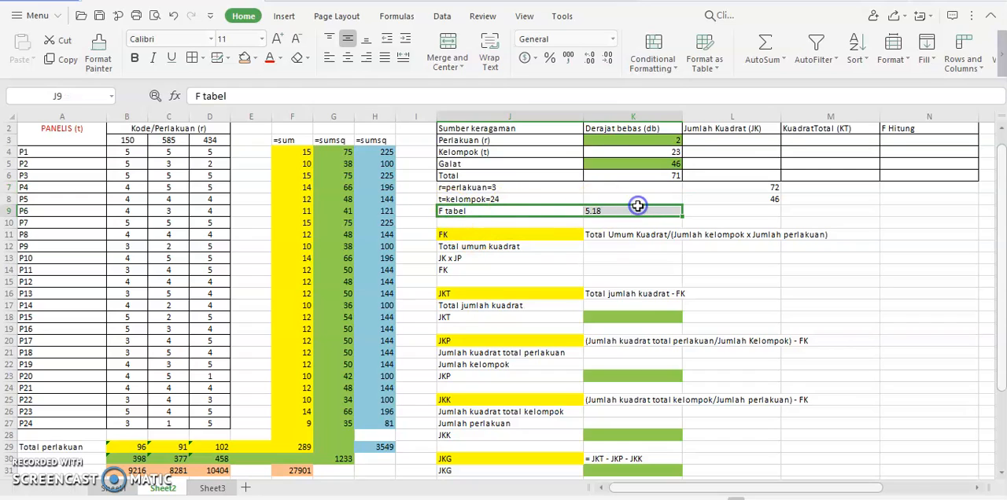
left_click(725, 202)
left_click(719, 142)
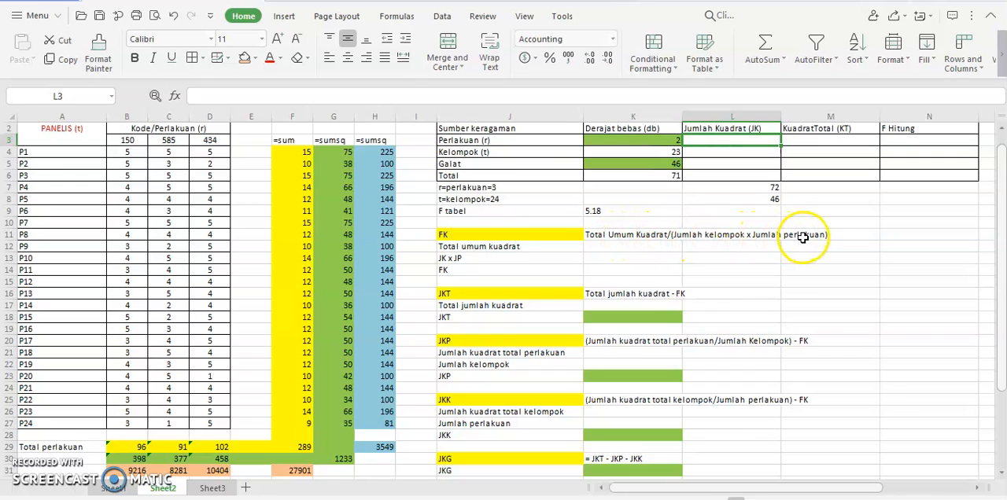
Step: Enter a SUMSQ of F29 in K12 for Total umum kuadrat
left_click(657, 246)
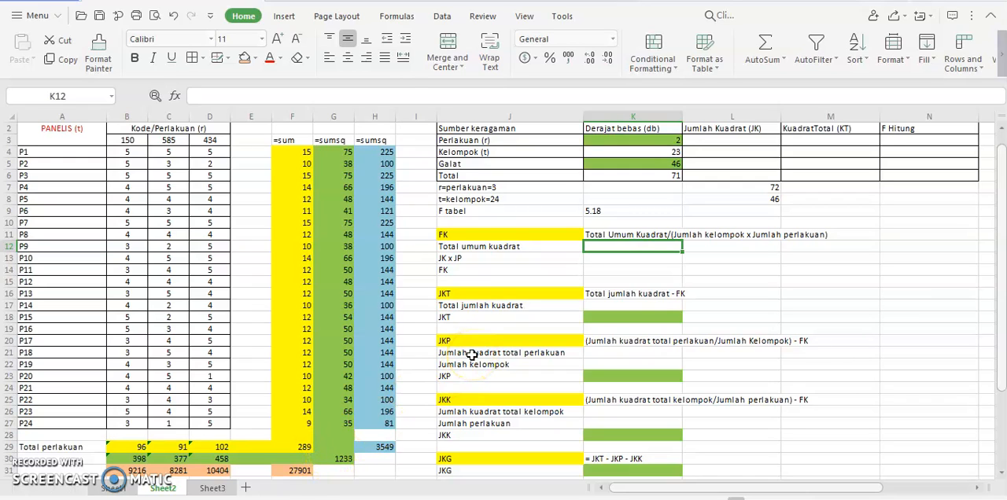
type("=")
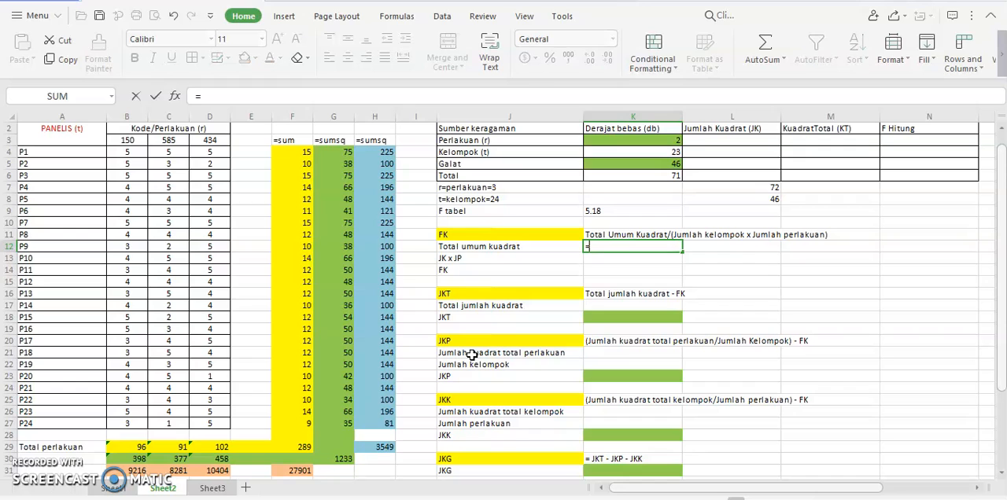
left_click(111, 96)
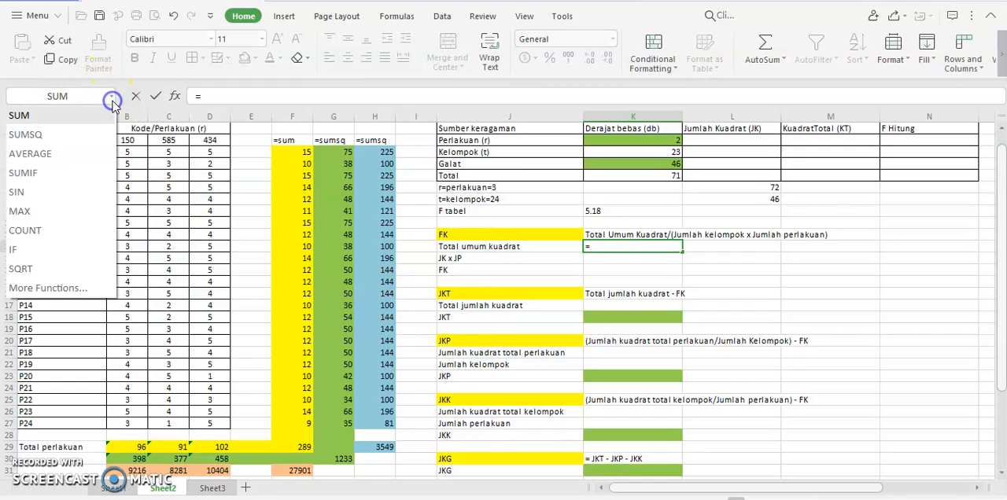
left_click(81, 134)
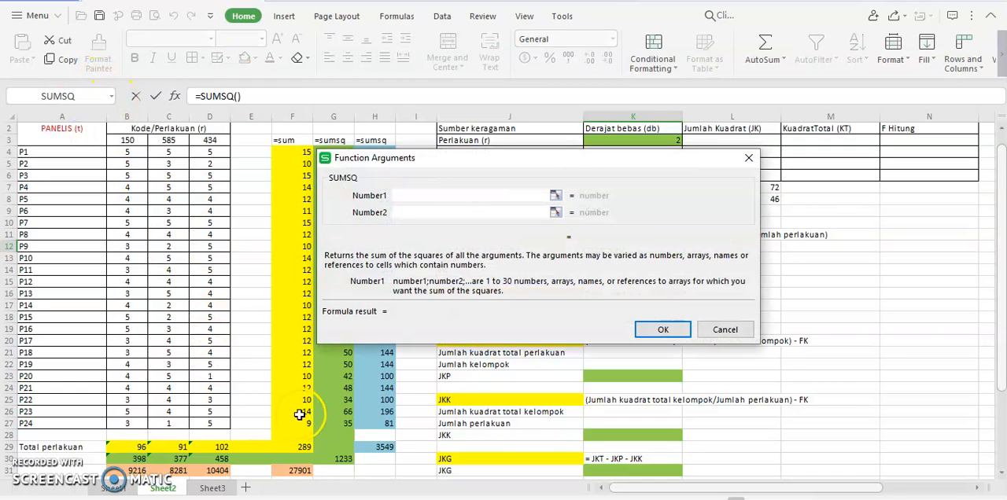
left_click(306, 447)
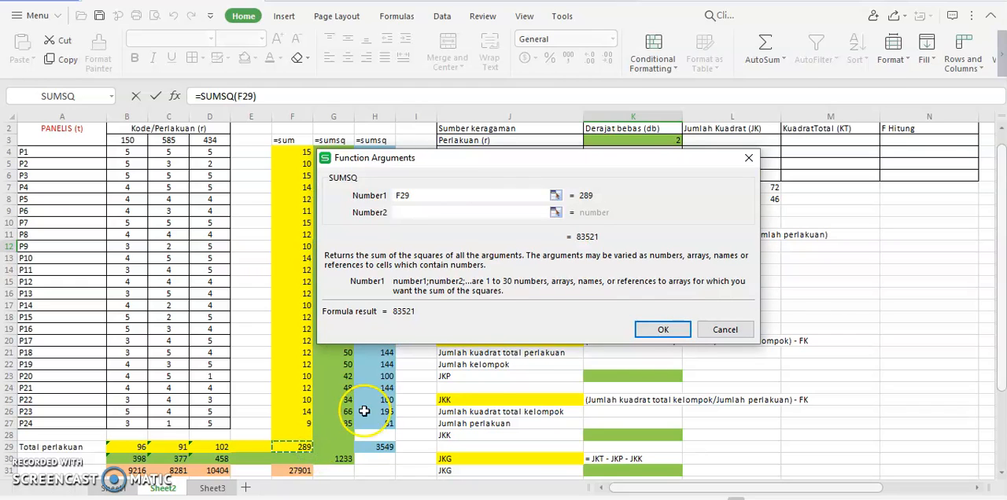
left_click(668, 330)
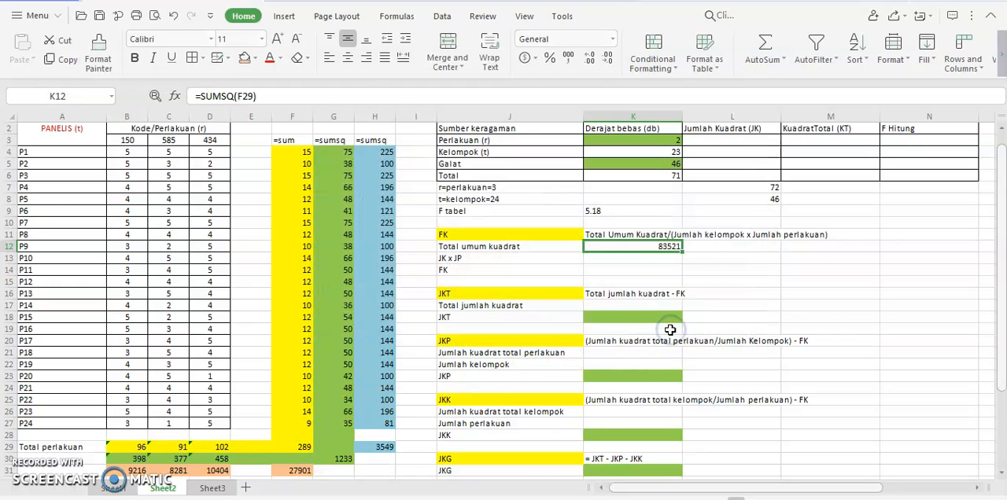
Step: Enter the formula =24*J7 in K13 for JK x JP
left_click(667, 261)
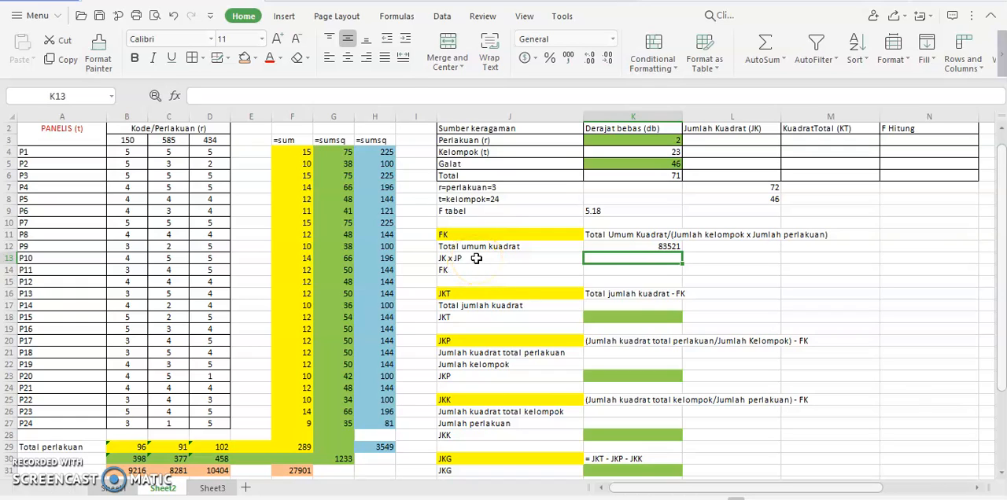
type("=")
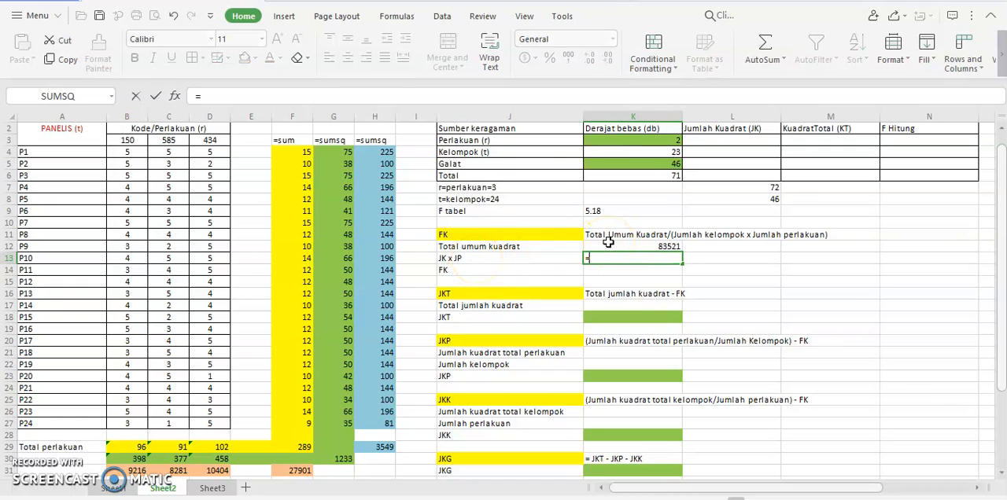
type("24*")
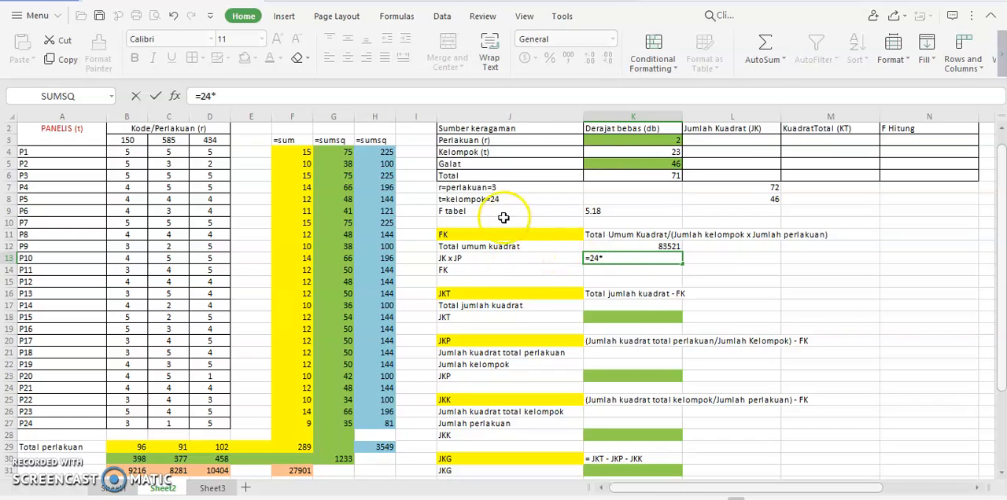
left_click(526, 188)
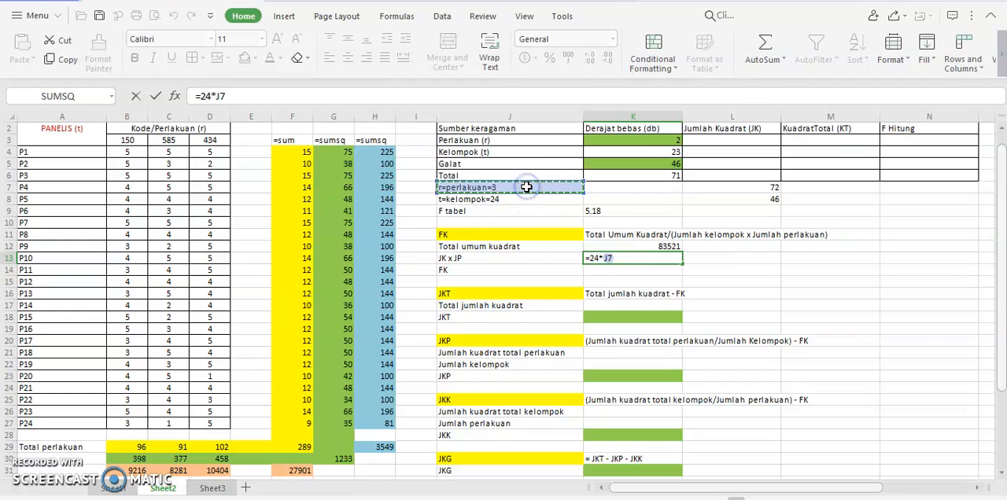
key("Return")
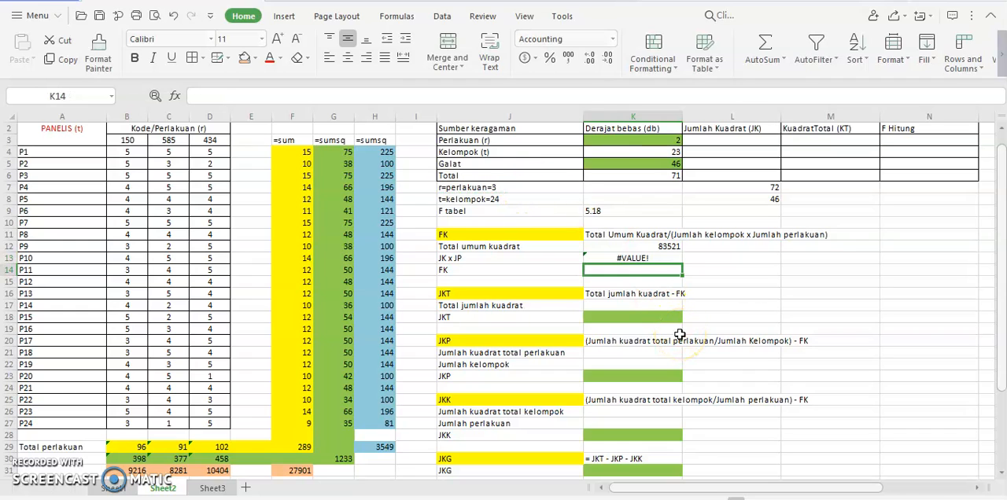
Step: Correct the JK x JP formula in K13 to =24*3 by replacing the reference to J7 with the number 3
left_click(642, 260)
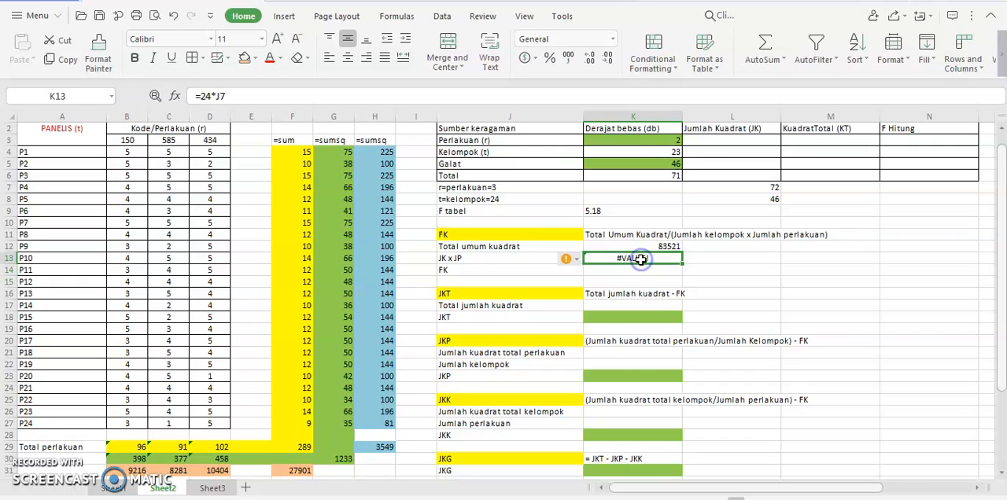
left_click(239, 95)
key("BackSpace")
key("BackSpace")
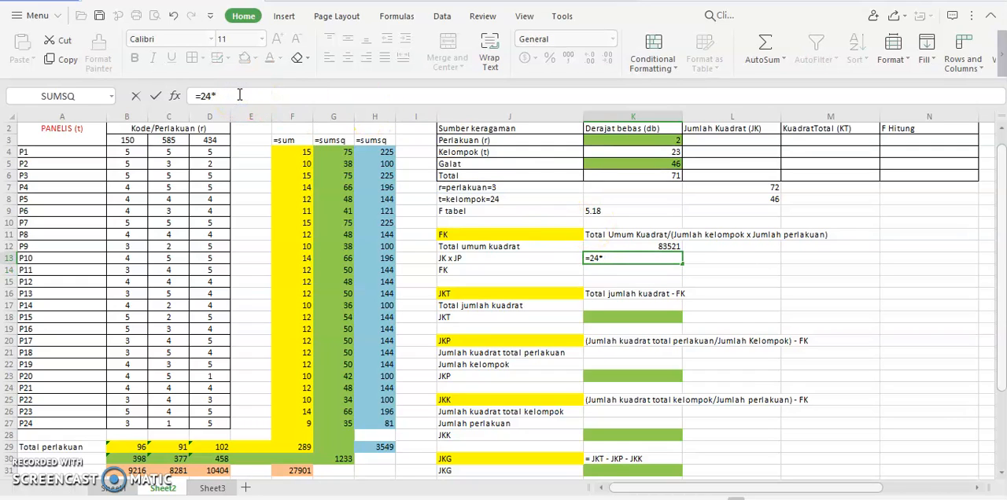
type("3")
key("Return")
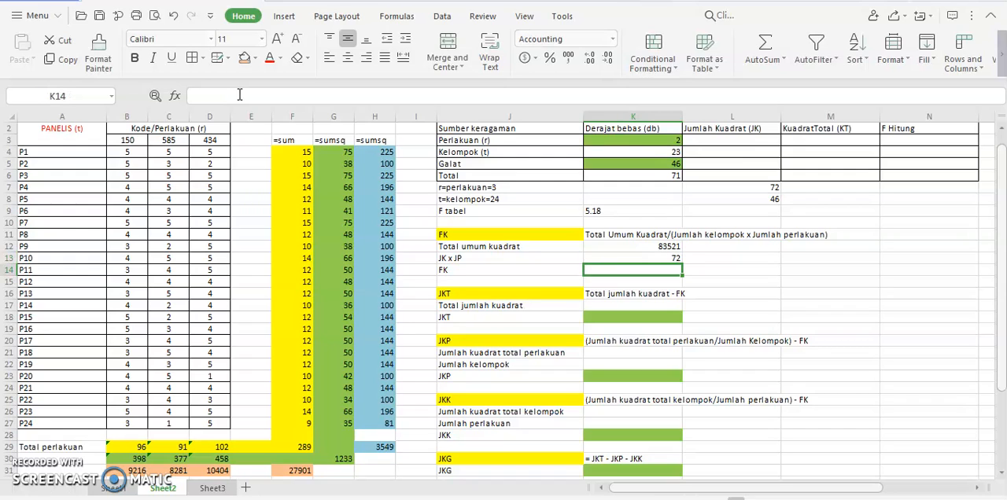
Step: Calculate FK in K14 by dividing Total umum kuadrat by JK x JP with =K12/K13
type("=")
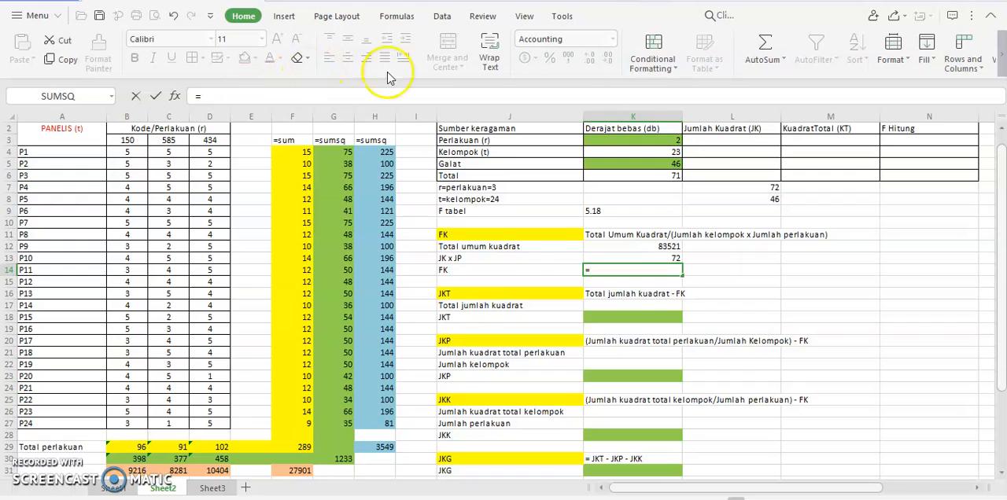
left_click(618, 249)
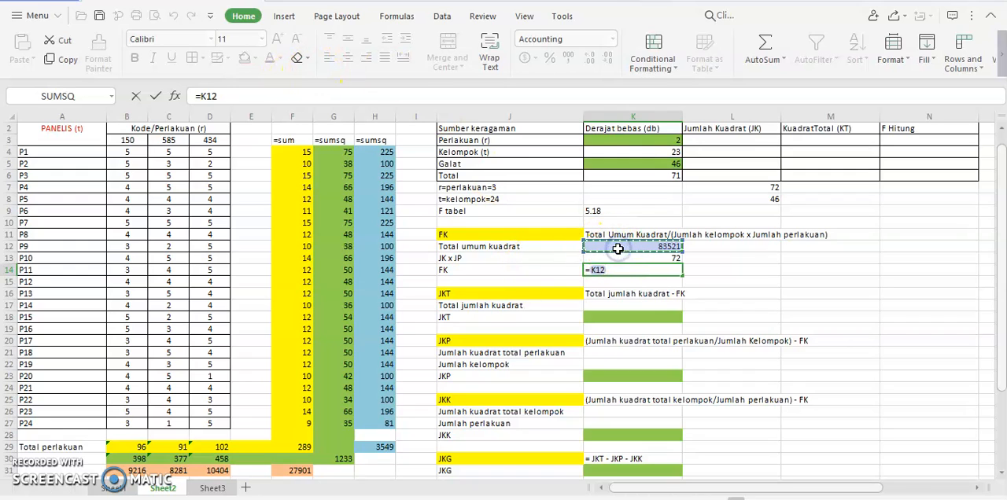
type("/")
left_click(648, 258)
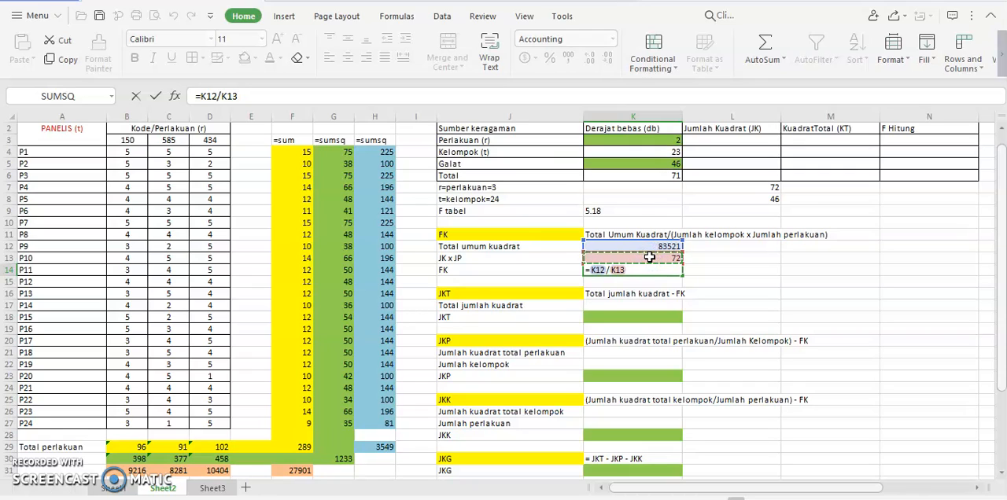
key("Return")
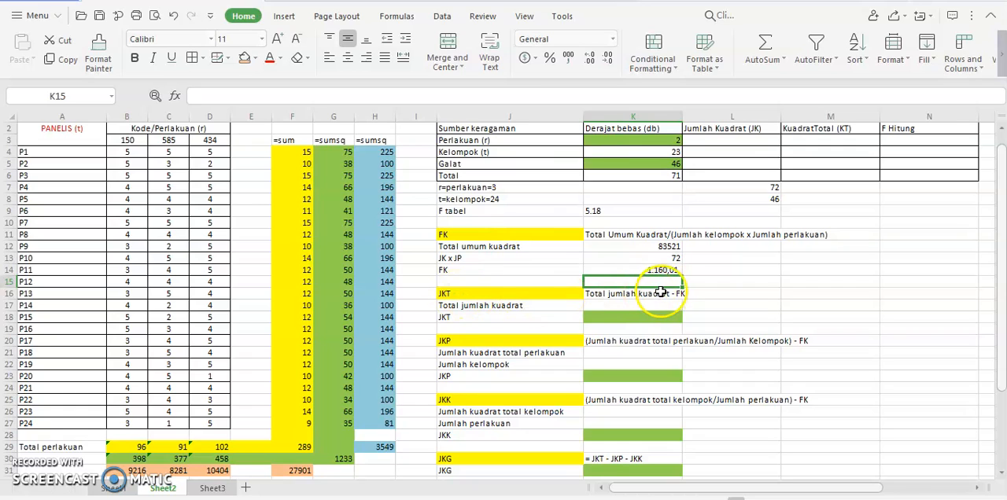
Step: Fill in Total jumlah kuadrat in K17 by referencing the sum-of-squares total with =G30
left_click(624, 305)
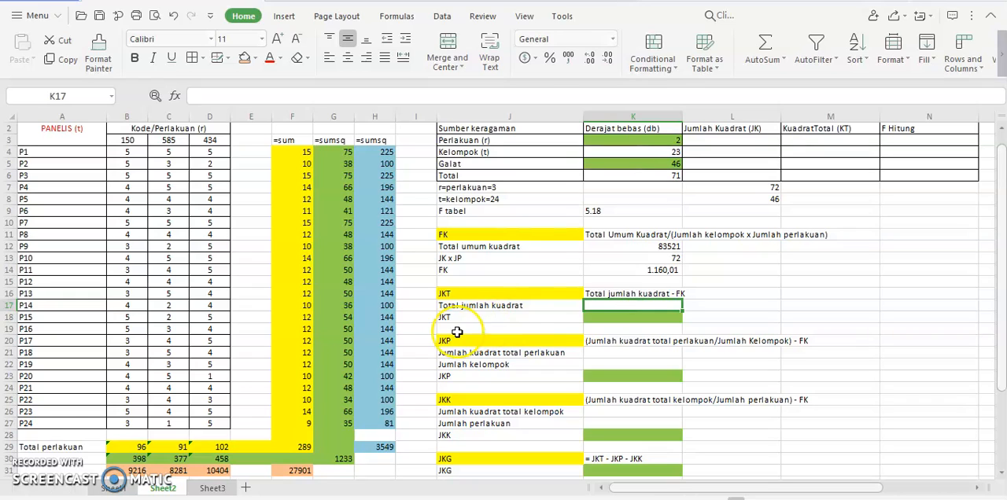
left_click(343, 461)
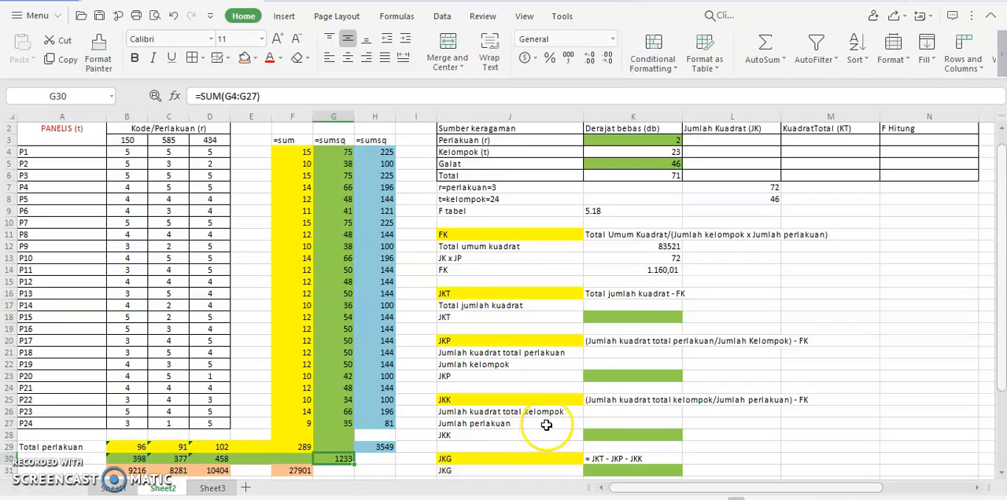
left_click(635, 296)
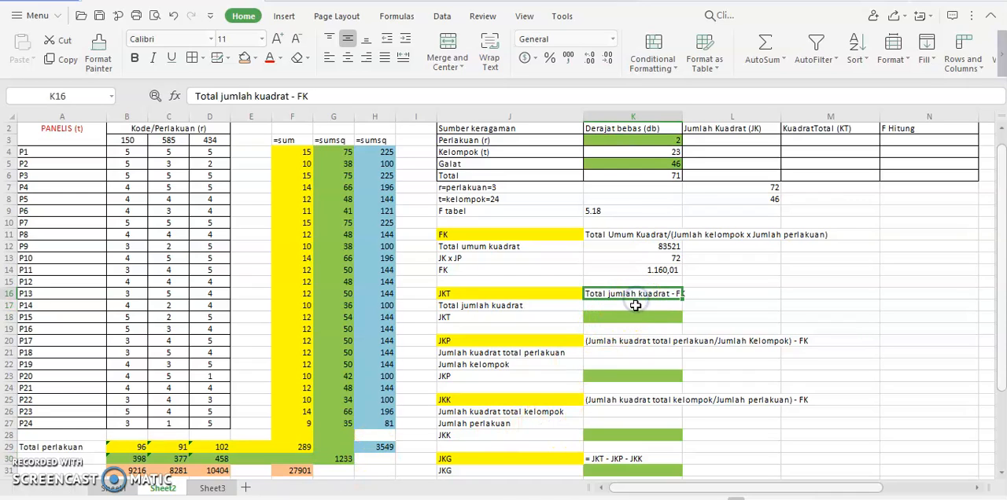
left_click(634, 306)
type("=")
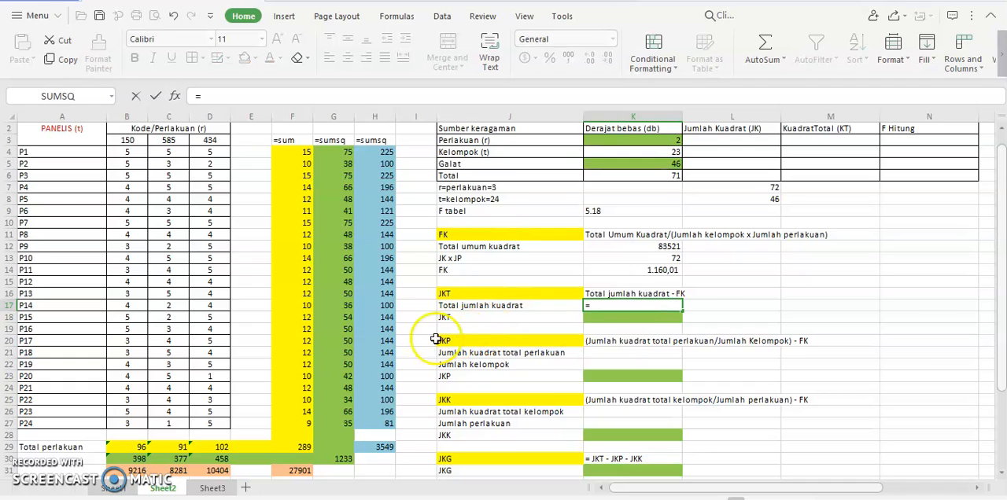
left_click(337, 457)
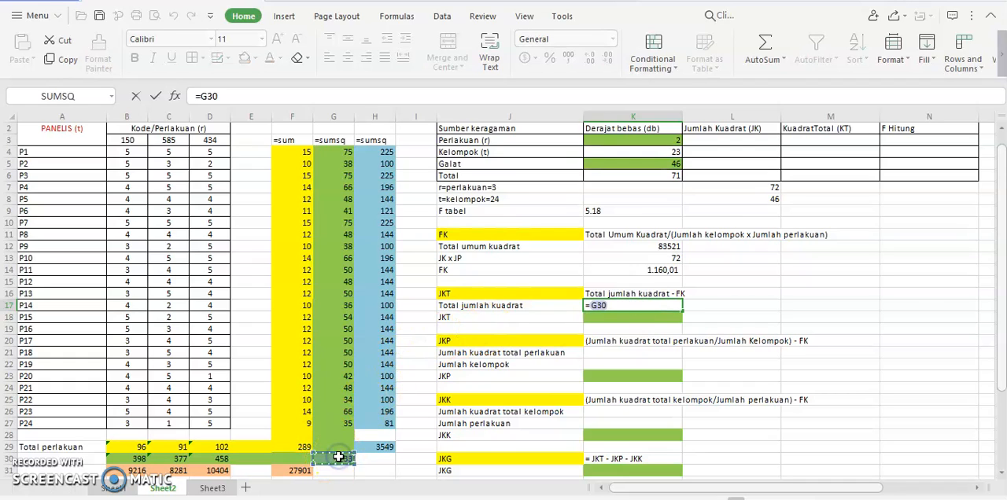
key("Return")
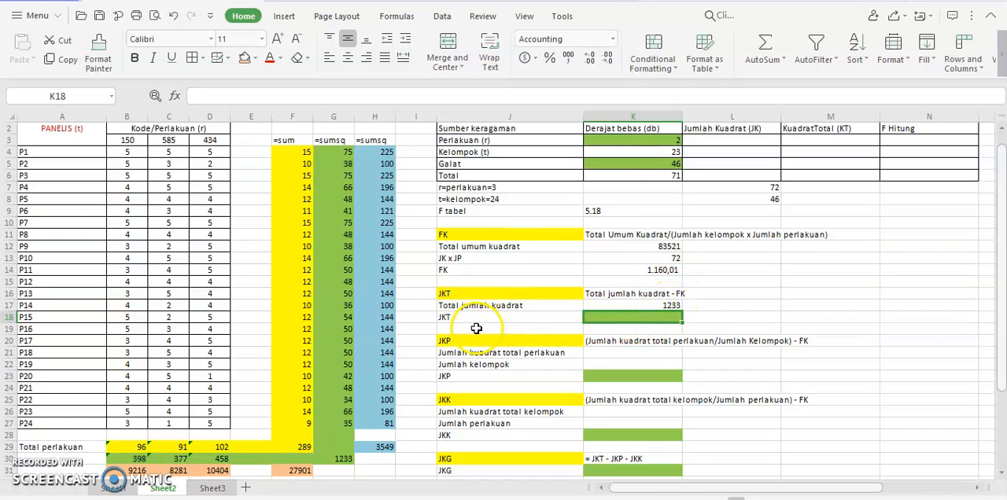
Step: Calculate JKT in K18 by subtracting FK from Total jumlah kuadrat with =K17-K14
left_click(607, 316)
type("=")
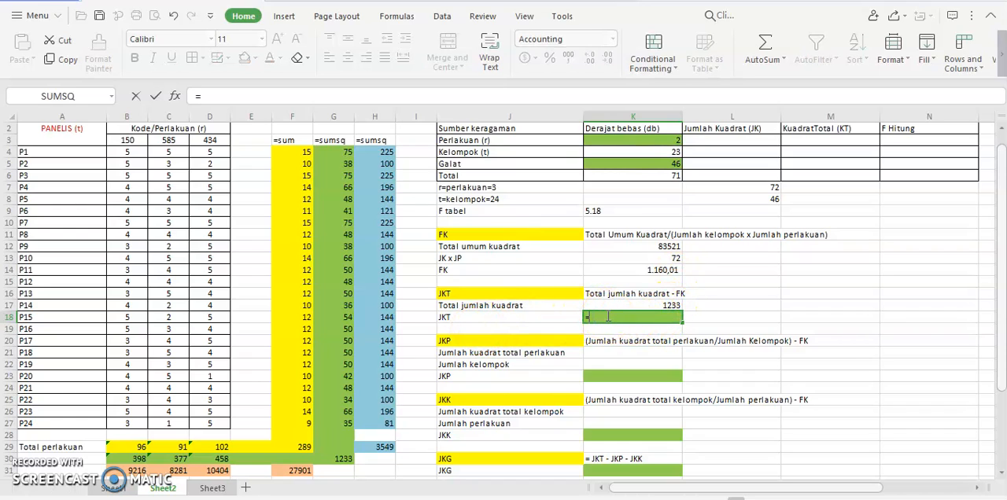
left_click(673, 304)
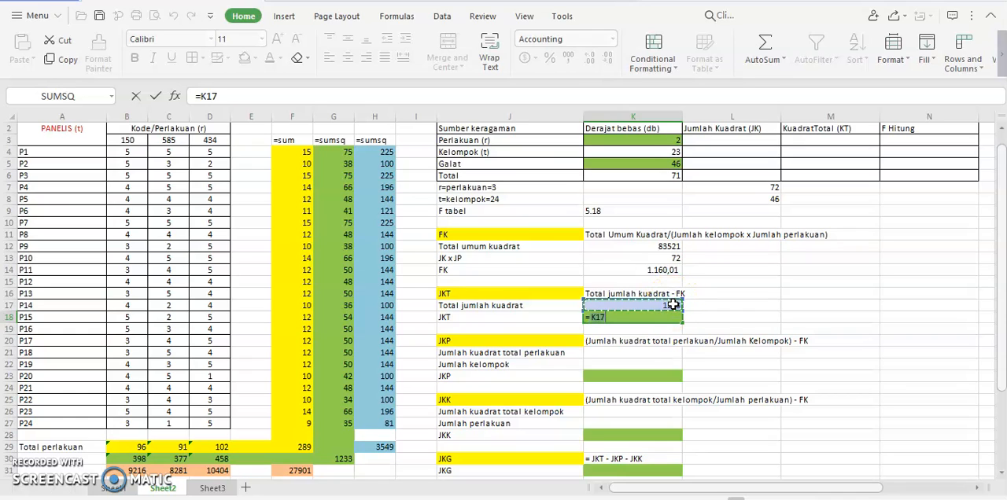
type("-")
left_click(649, 269)
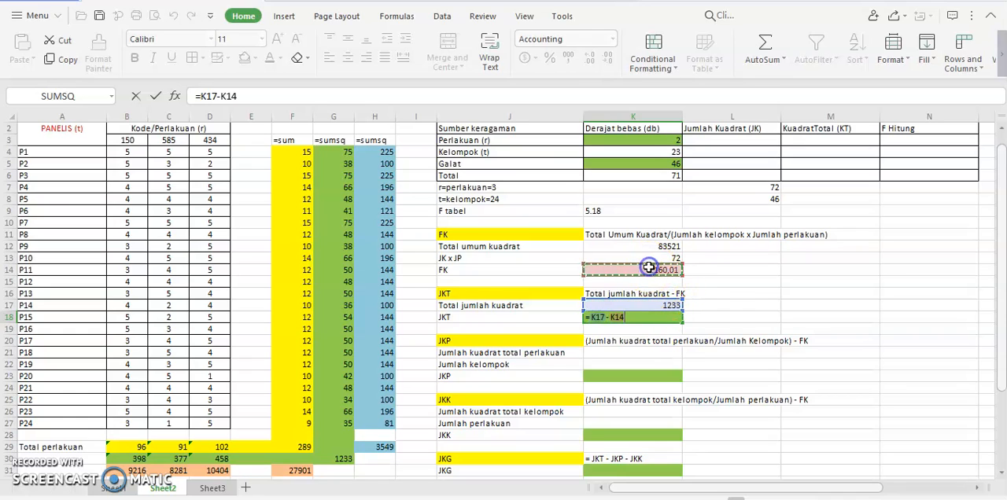
key("Return")
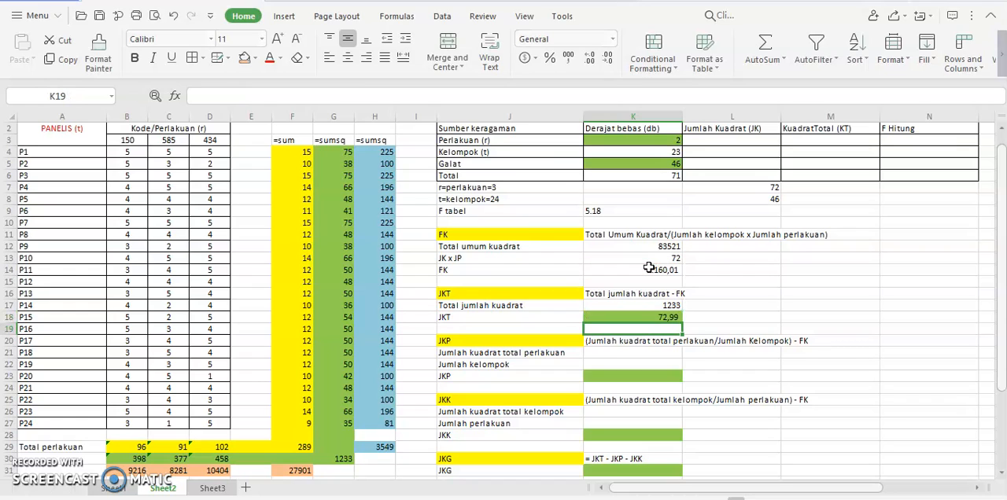